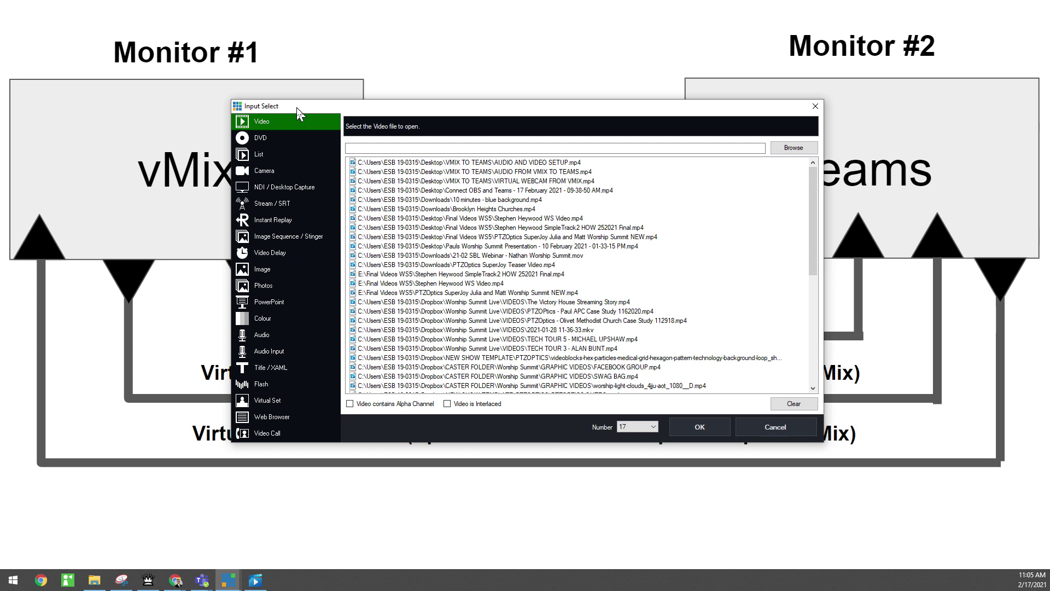
In the Audio Mixer, turn A on for PAUL and off for the VIRTUAL WEBCAM strip
drag(299, 113, 312, 114)
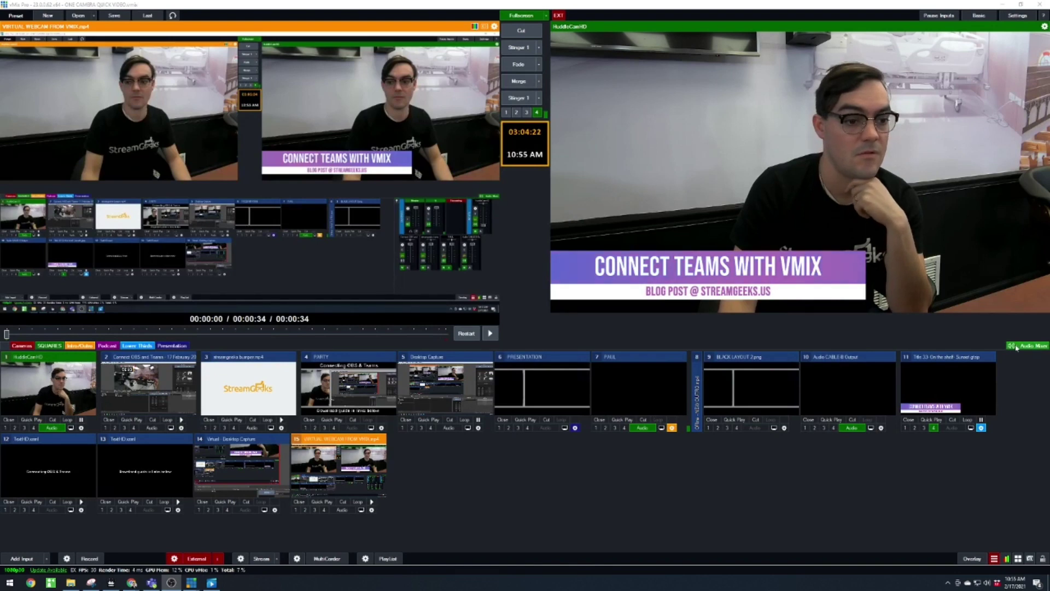
click(1017, 348)
drag(898, 239, 509, 181)
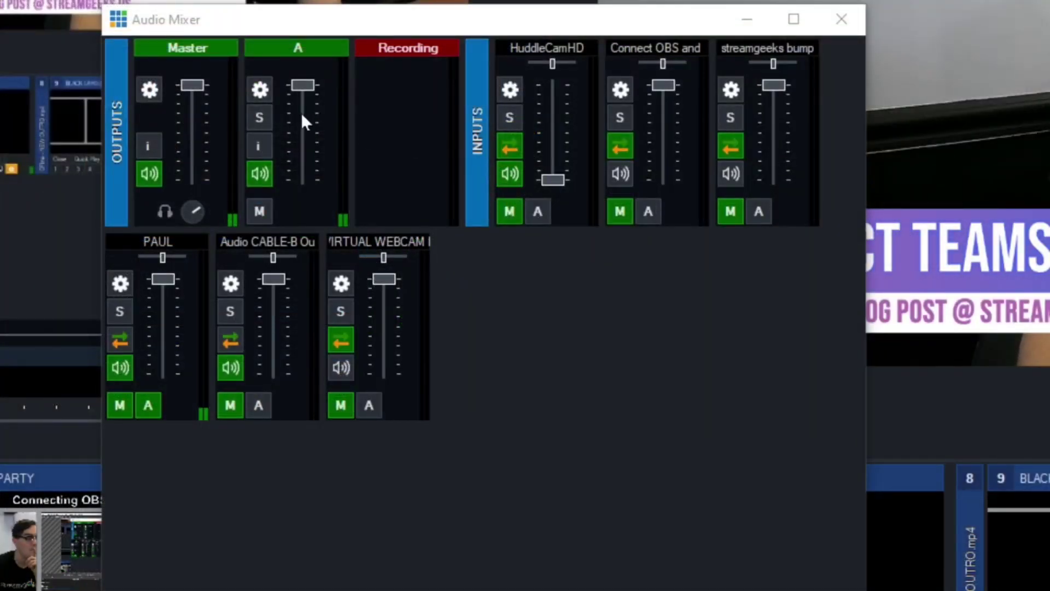
mouse_move(301, 83)
mouse_down()
mouse_move(302, 180)
mouse_move(294, 112)
mouse_move(307, 212)
mouse_move(304, 77)
mouse_up()
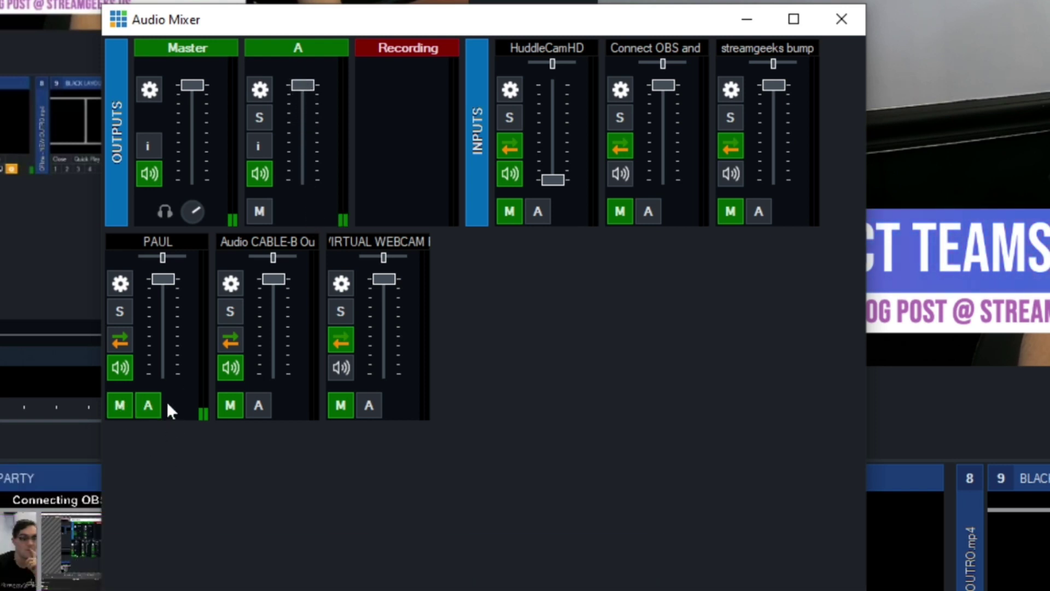
click(148, 405)
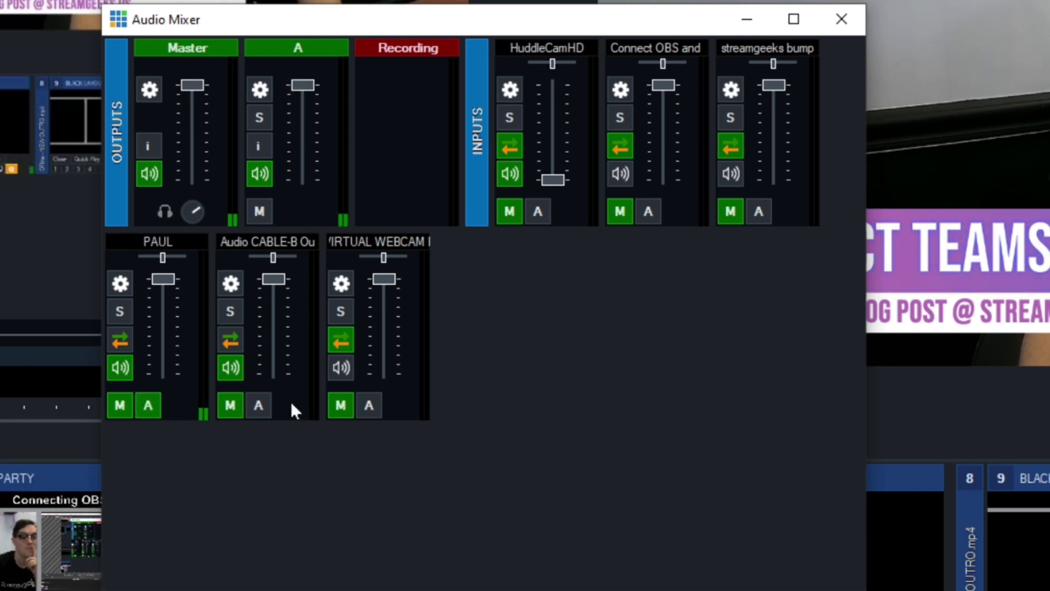
click(370, 405)
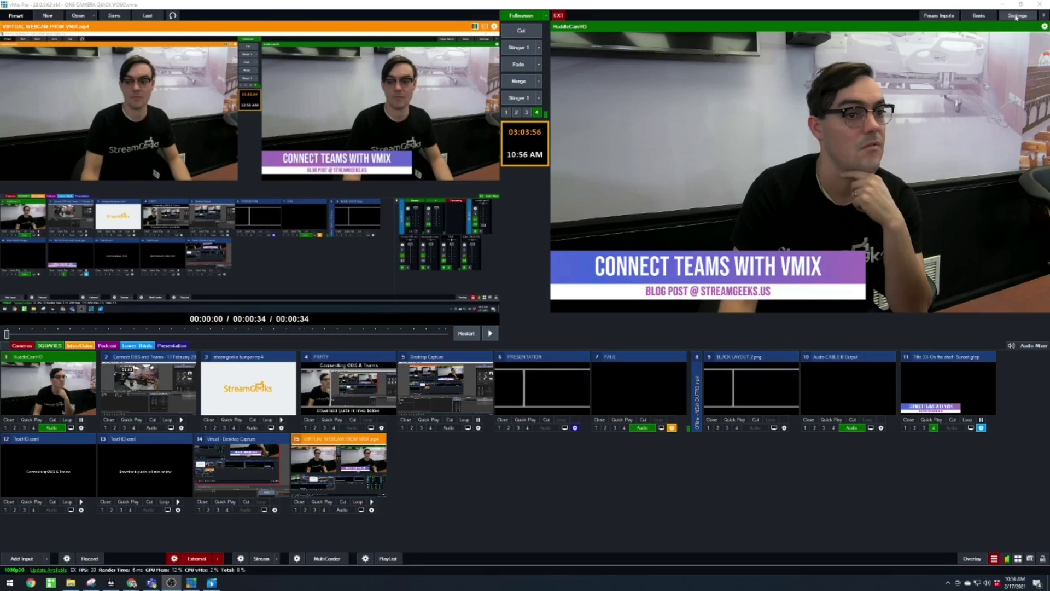
Browse the DVD, List, Camera, NDI, Stream/SRT, Instant Replay, Image, Photos, PowerPoint, Audio and Audio Input options
click(878, 70)
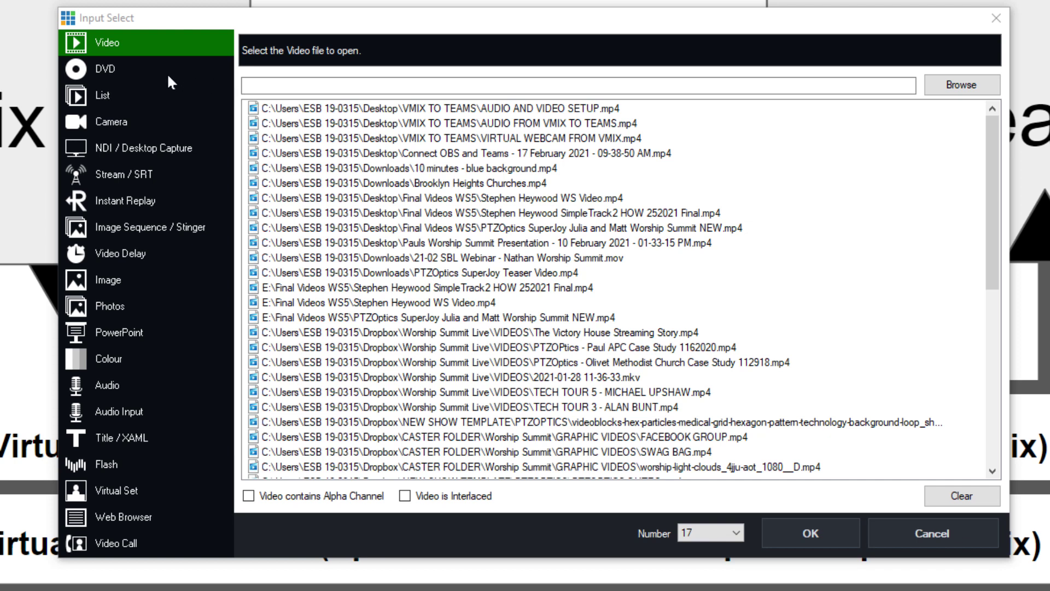
click(179, 71)
click(173, 97)
click(163, 124)
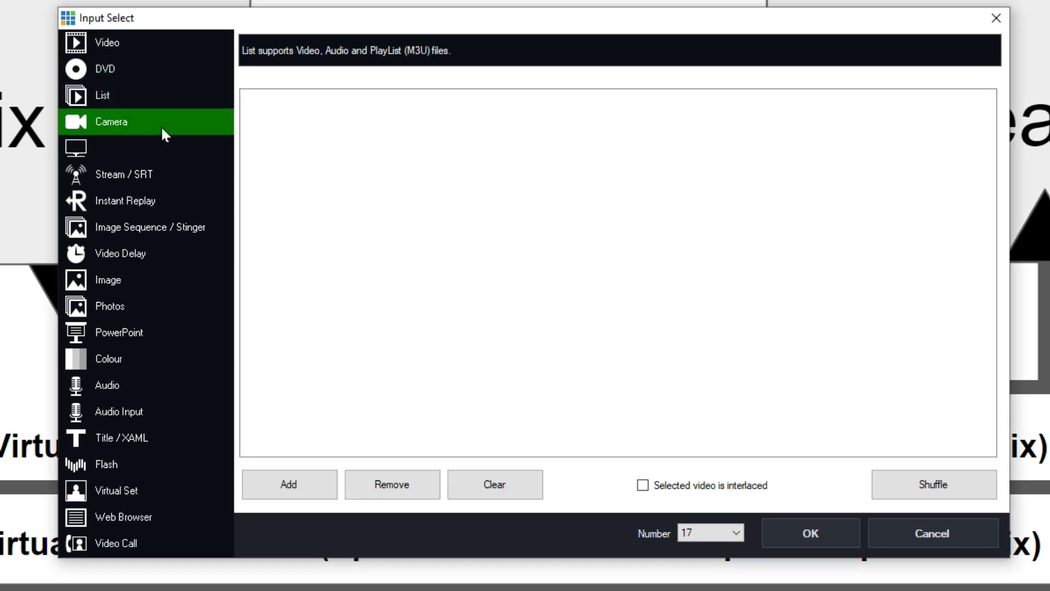
click(197, 147)
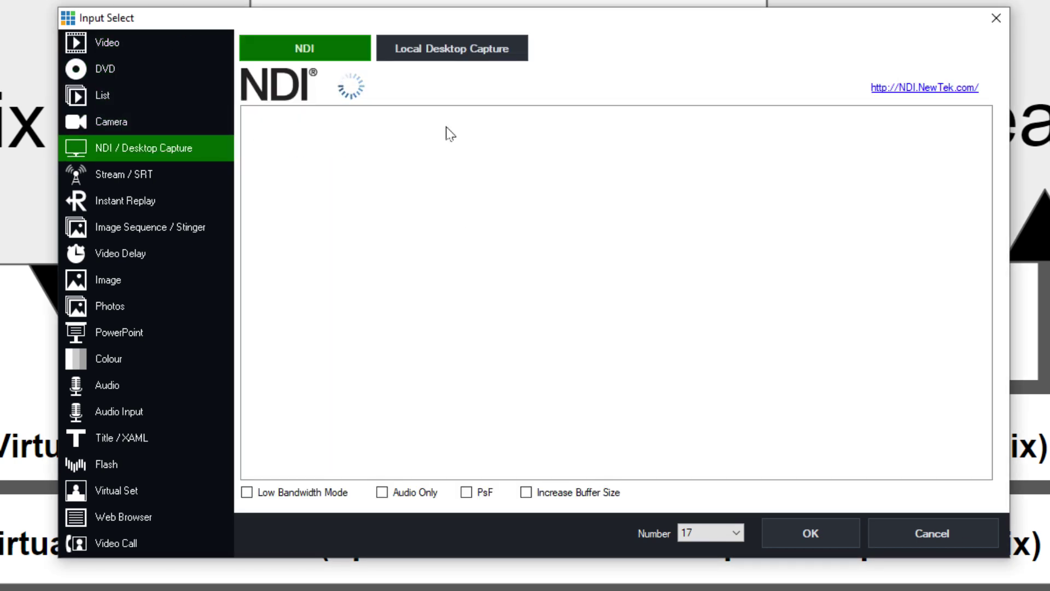
click(174, 180)
click(174, 203)
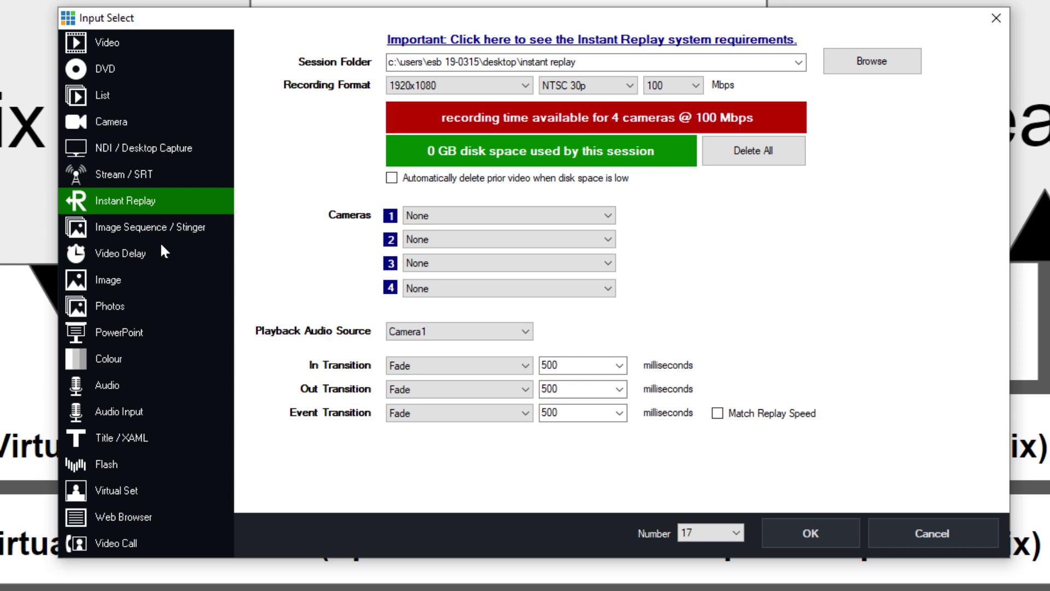
click(160, 282)
click(139, 310)
click(137, 334)
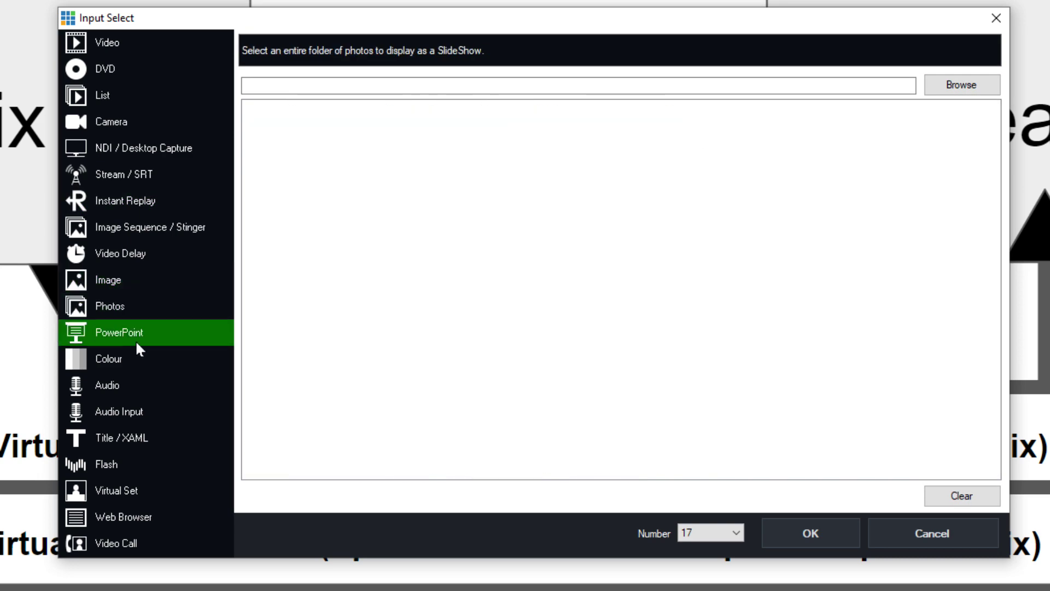
click(127, 386)
click(141, 412)
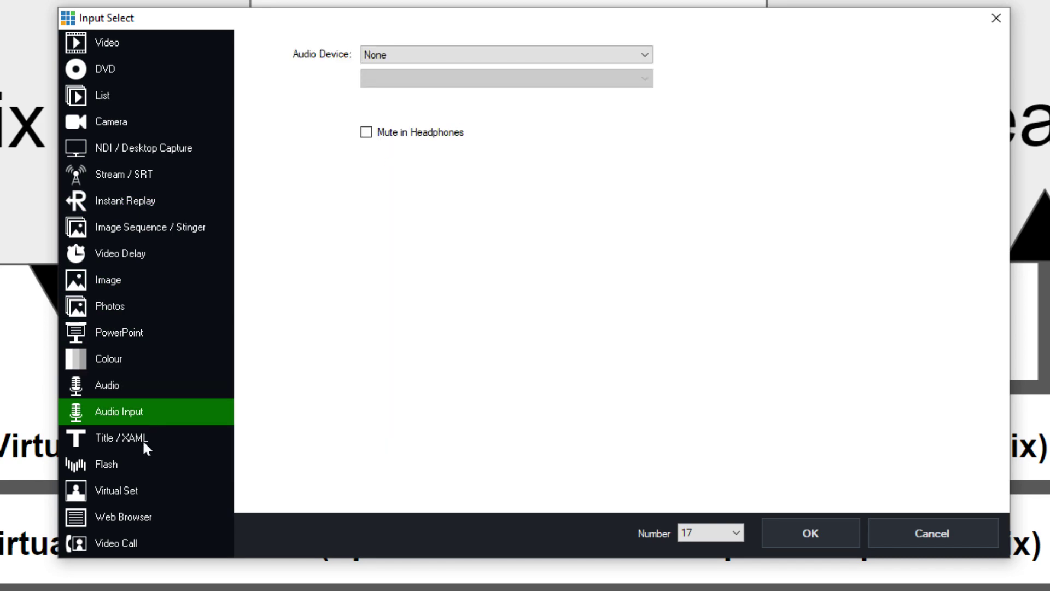
Preview the Spinner 160 and 180 title templates, then compare Timer1 and Timer2 on the Timer tab
click(145, 448)
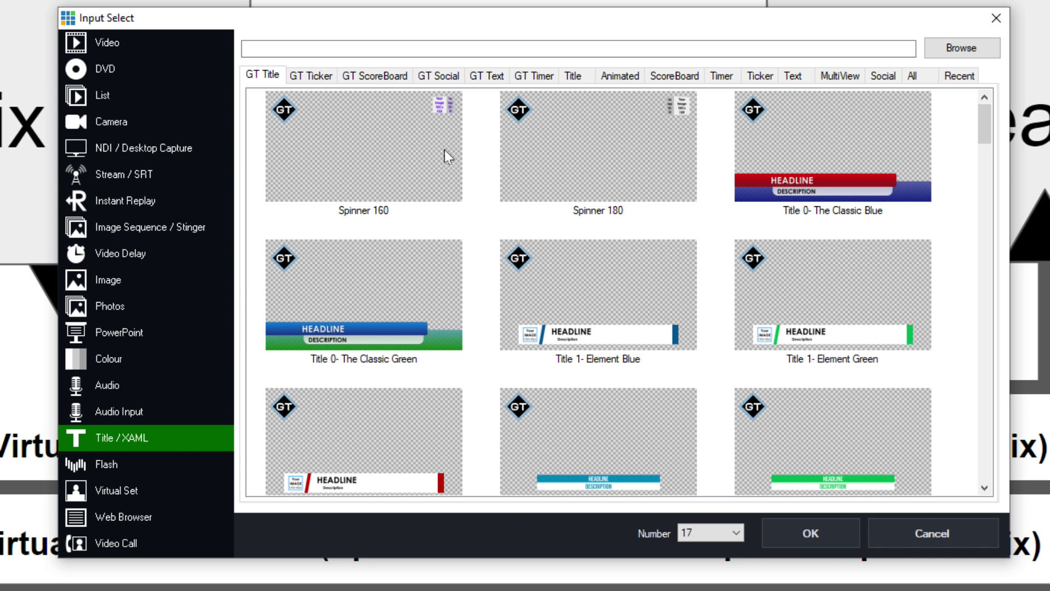
click(430, 118)
click(582, 138)
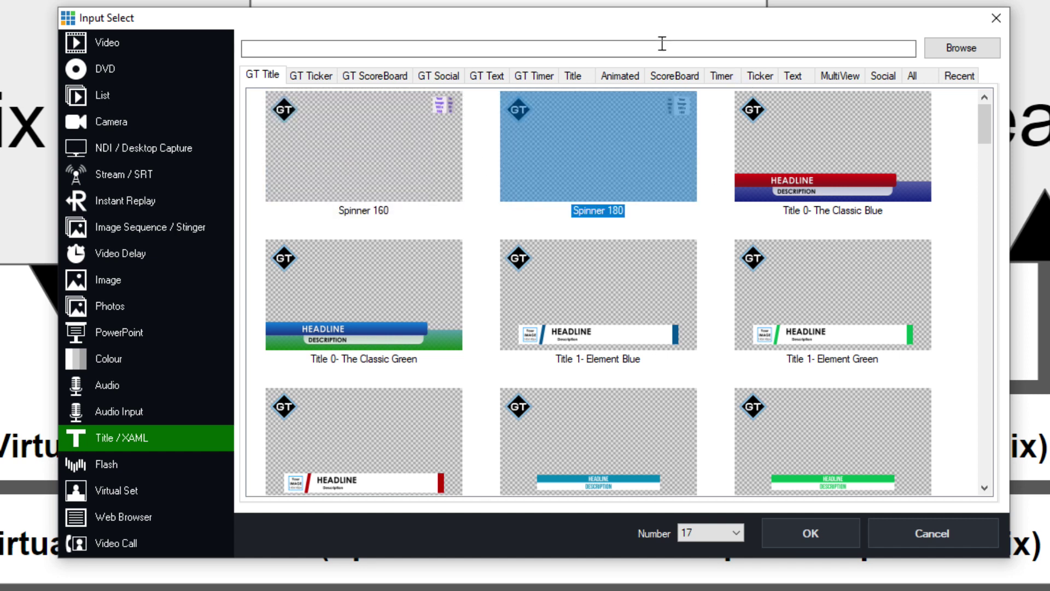
click(722, 76)
click(401, 123)
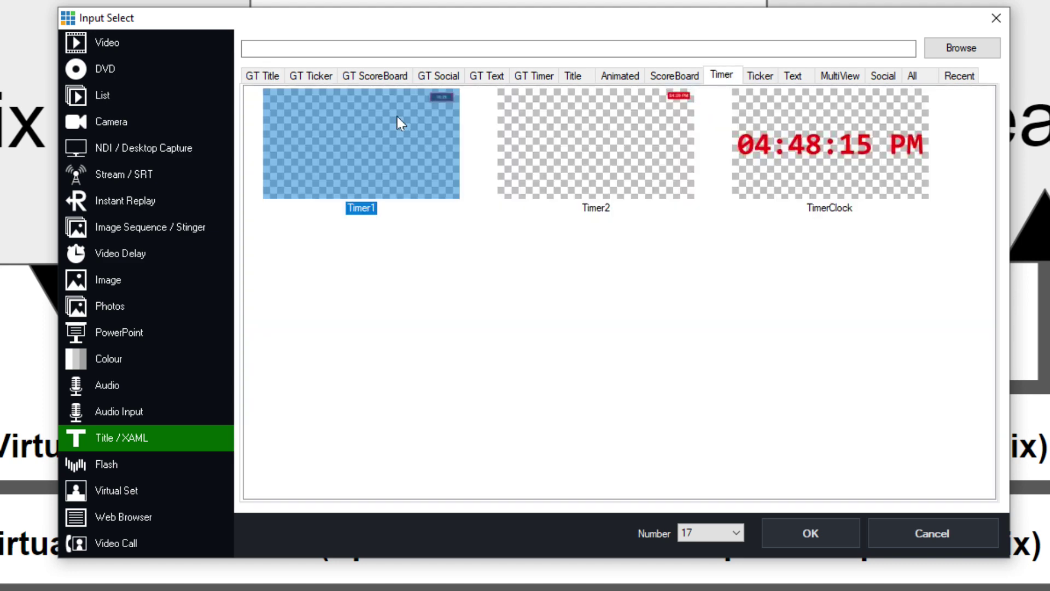
click(602, 159)
click(377, 164)
click(539, 140)
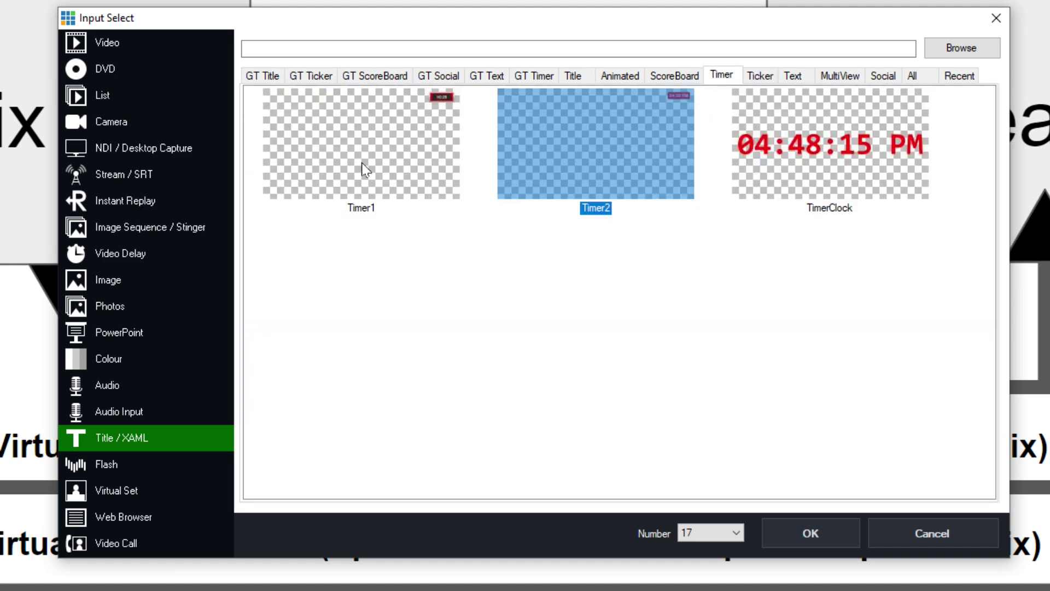
click(363, 164)
Scroll through the gallery of virtual sets
click(132, 484)
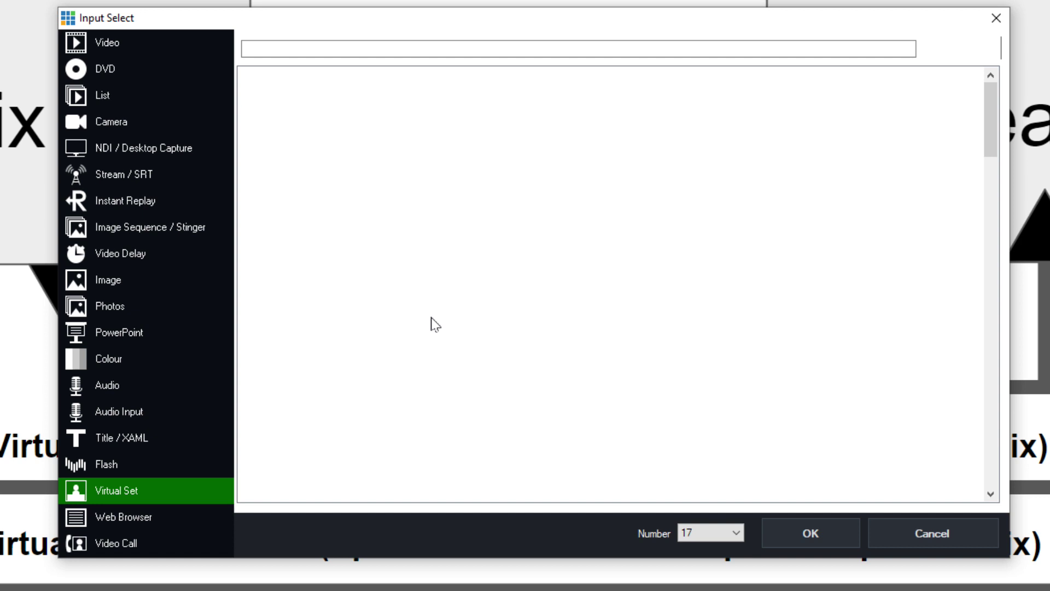
scroll(545, 286, down, 10)
scroll(547, 286, down, 4)
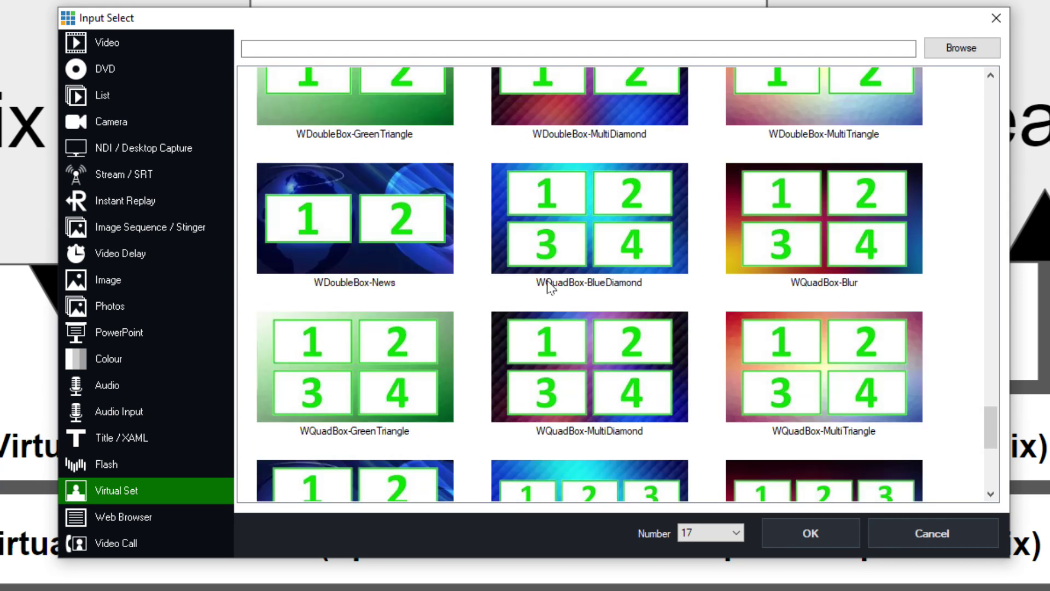
scroll(550, 286, up, 14)
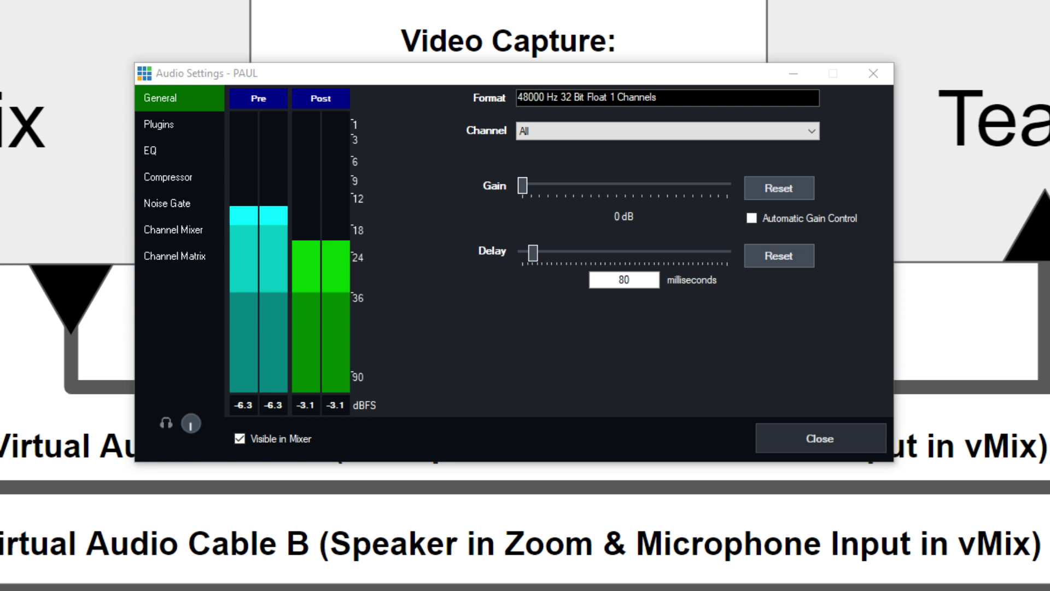
View the NS1 Stereo noise suppressor editor from PAUL's Plugins list, then close it
click(181, 129)
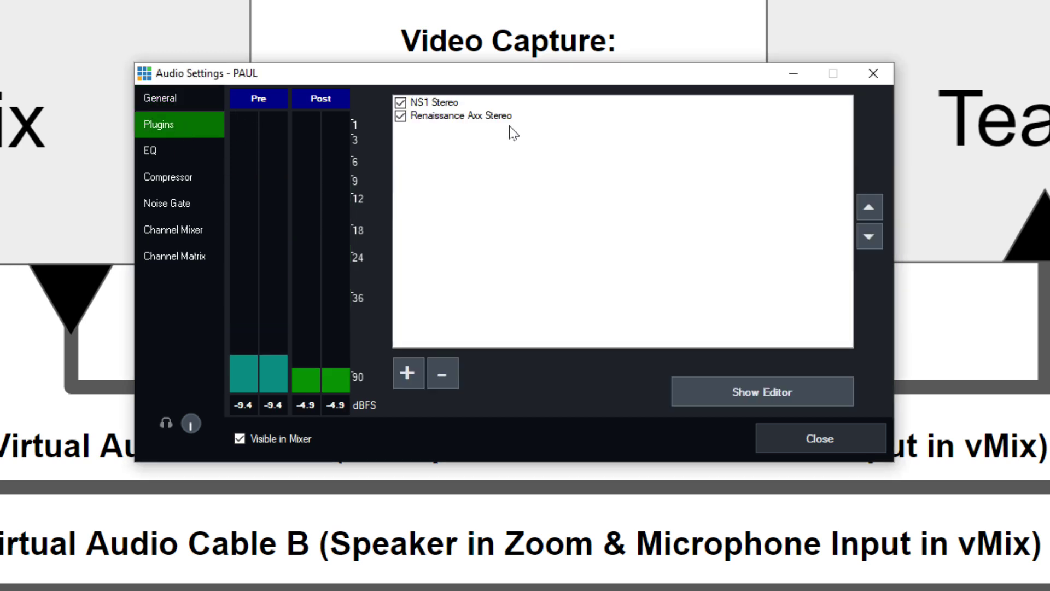
double_click(472, 102)
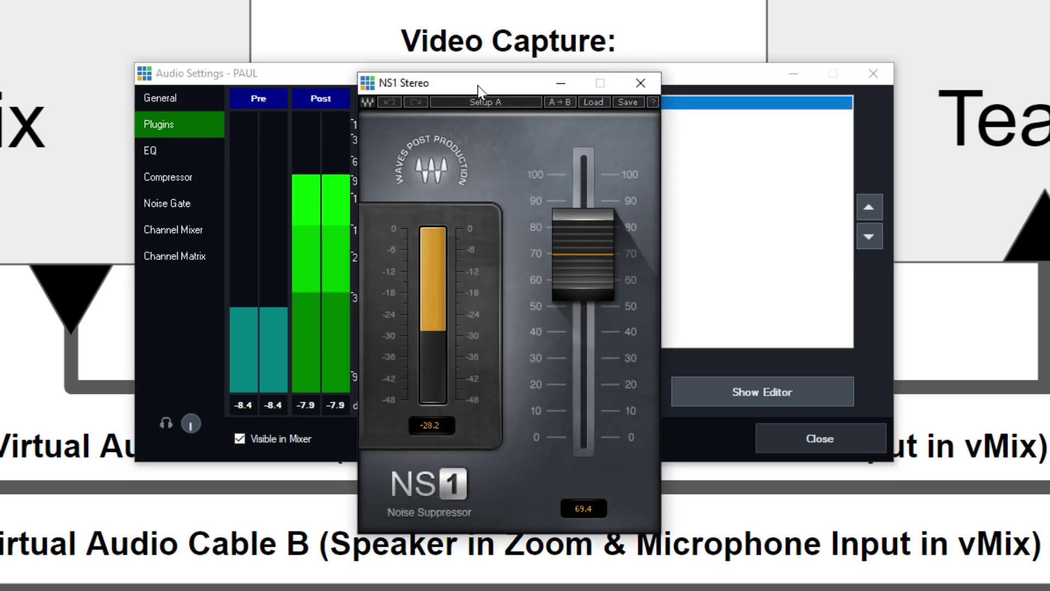
drag(479, 89, 757, 44)
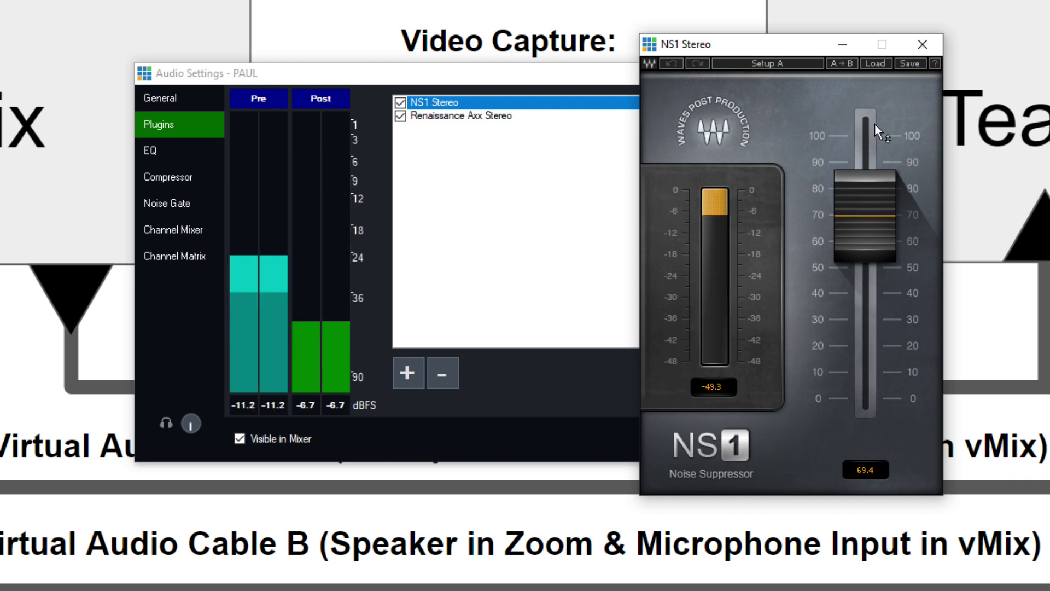
click(919, 45)
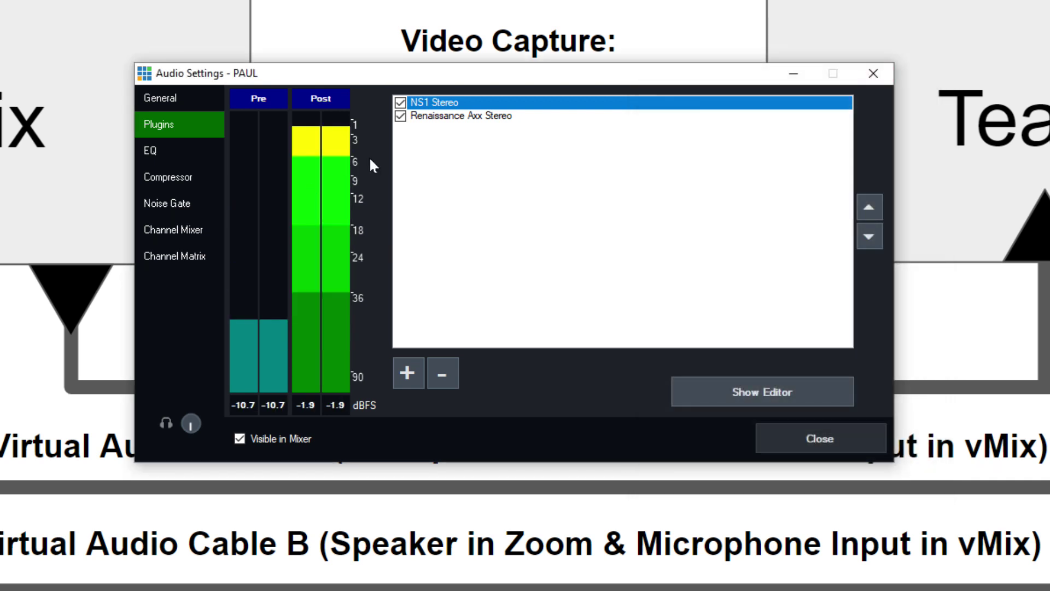
Bypass NS1 Stereo and Renaissance Axx Stereo, then re-enable both plugins
click(400, 103)
click(401, 116)
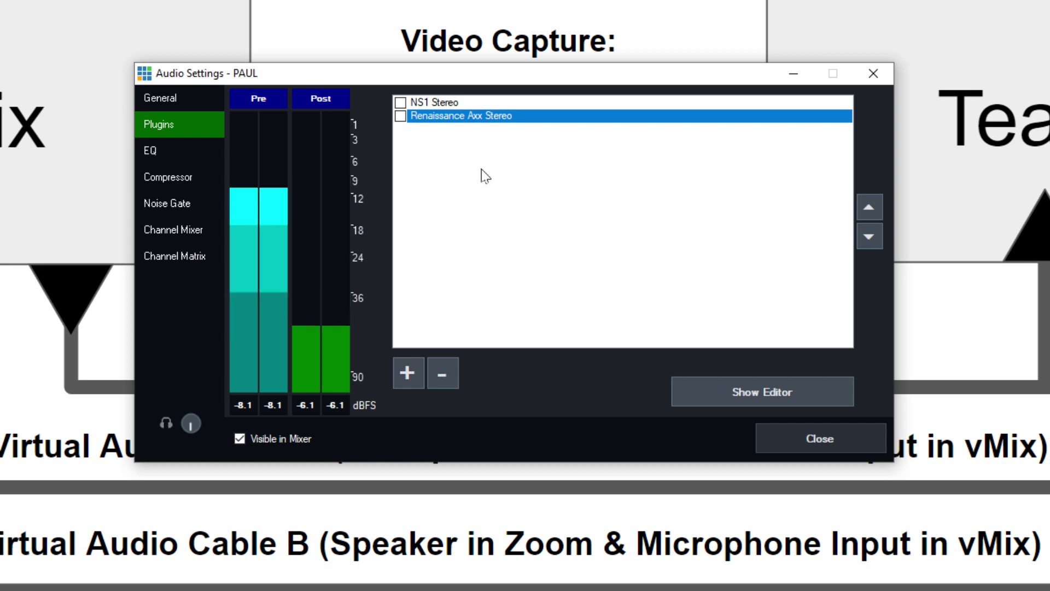
click(401, 116)
click(401, 103)
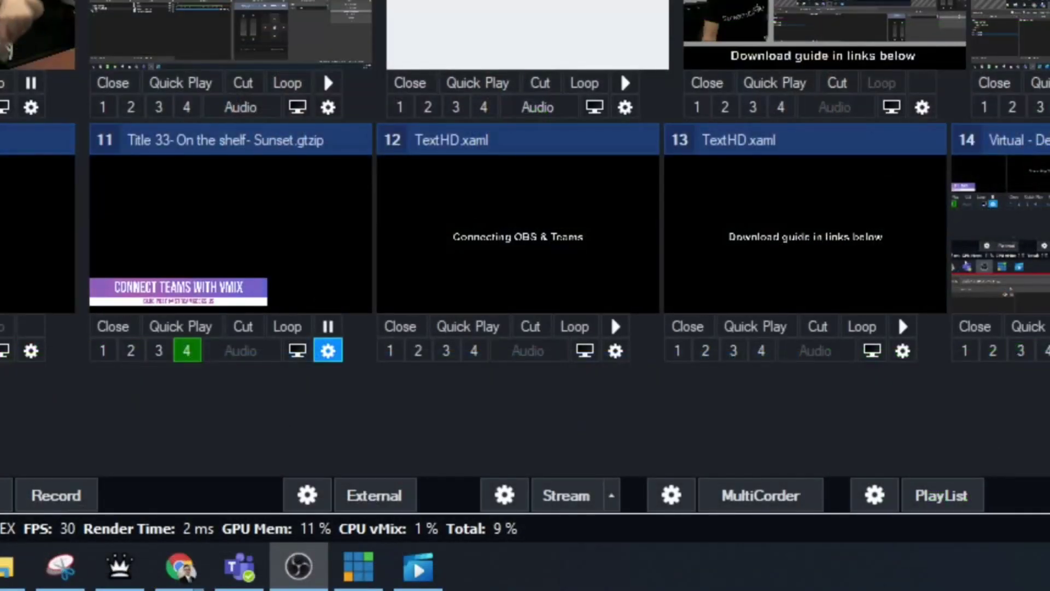
Start the External output and open External Output Settings from its gear menu
click(394, 498)
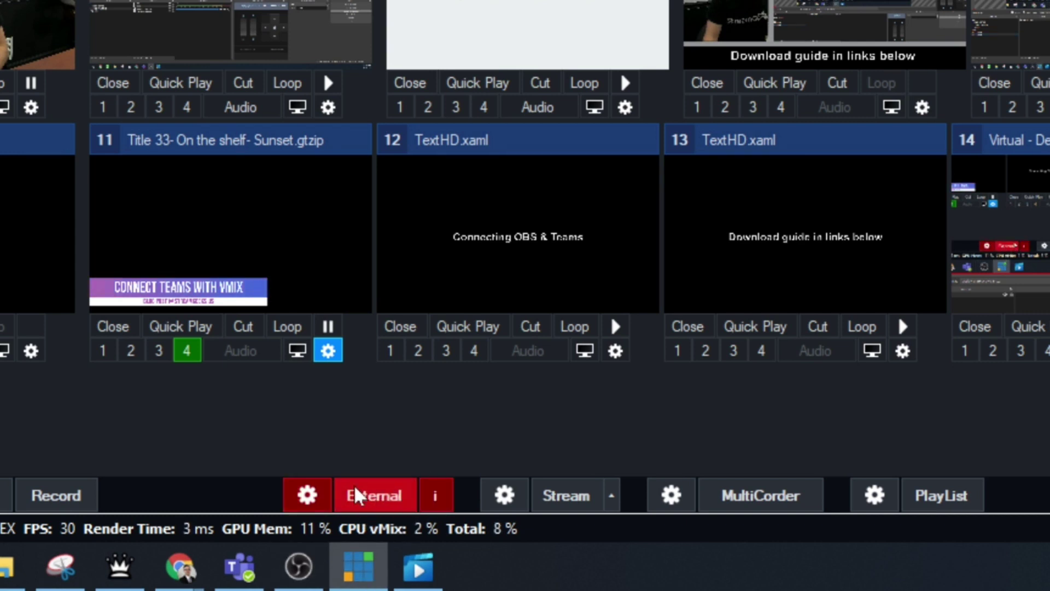
click(309, 496)
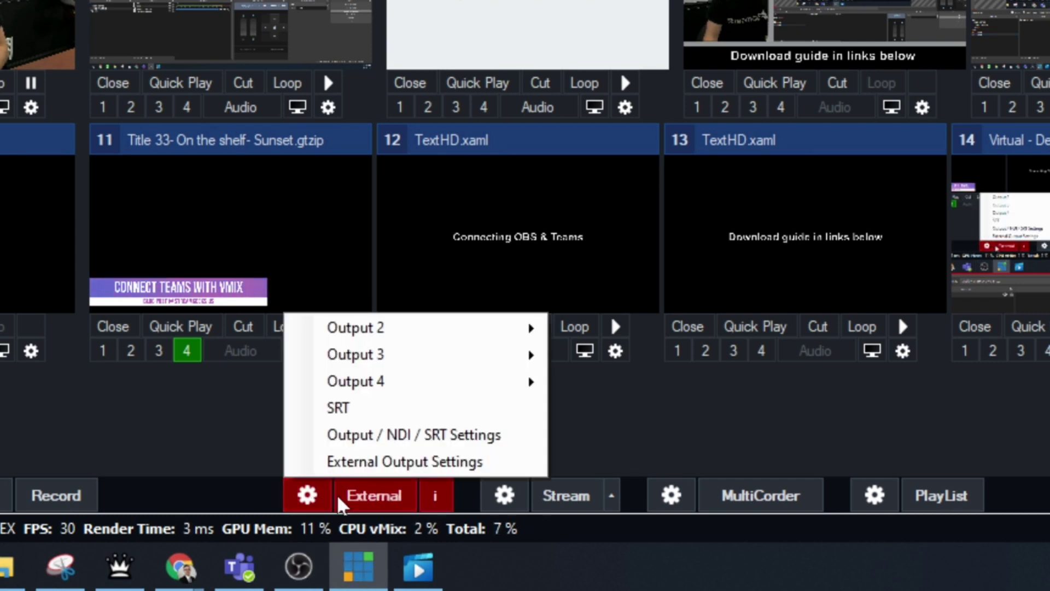
click(414, 462)
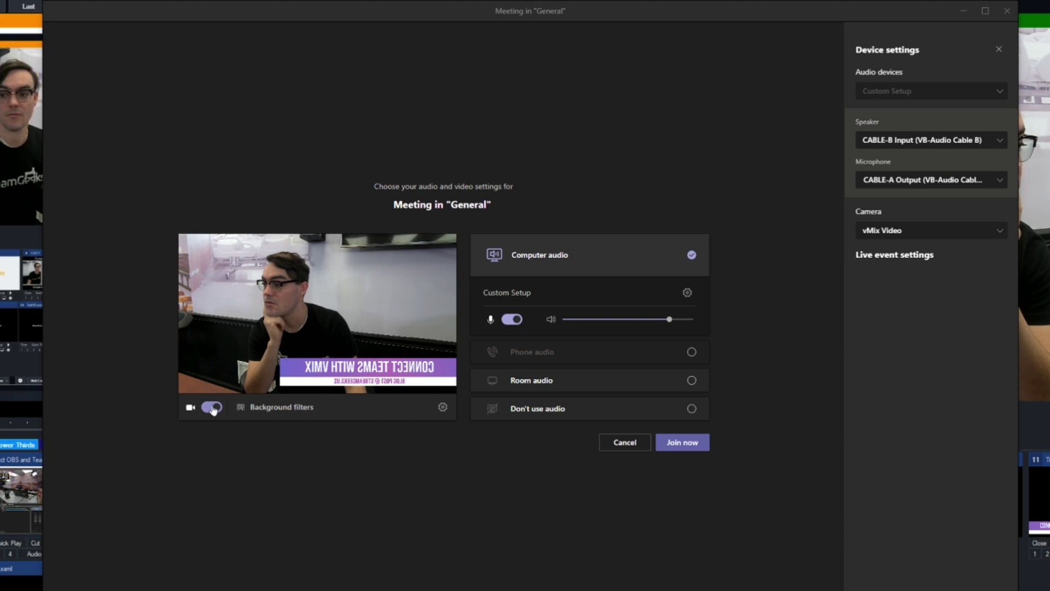
Pick vMix Video as camera, with CABLE-B Input speaker and CABLE-A Output microphone
click(886, 232)
click(893, 394)
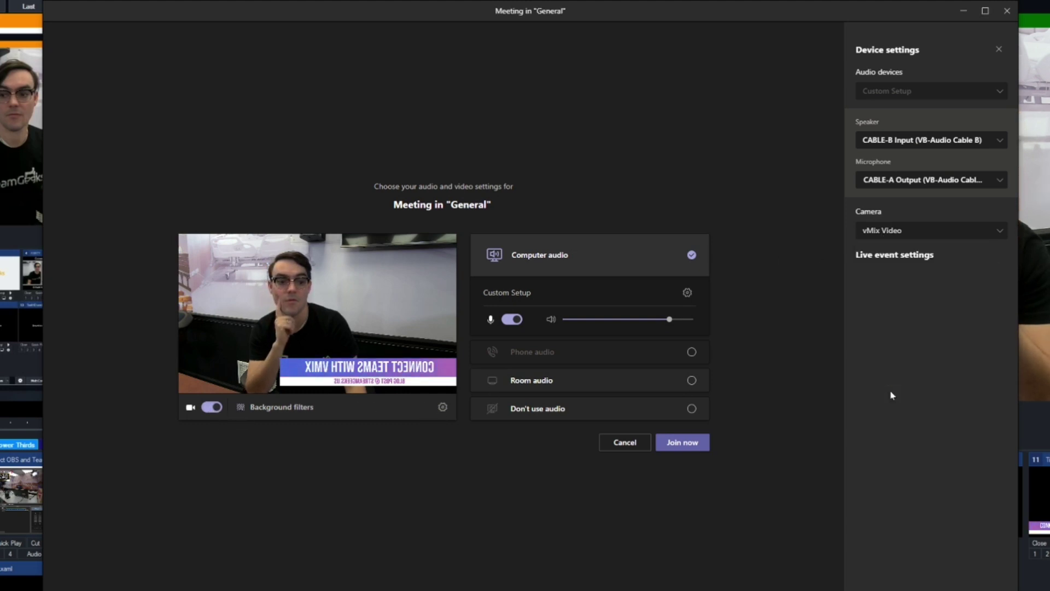
click(934, 142)
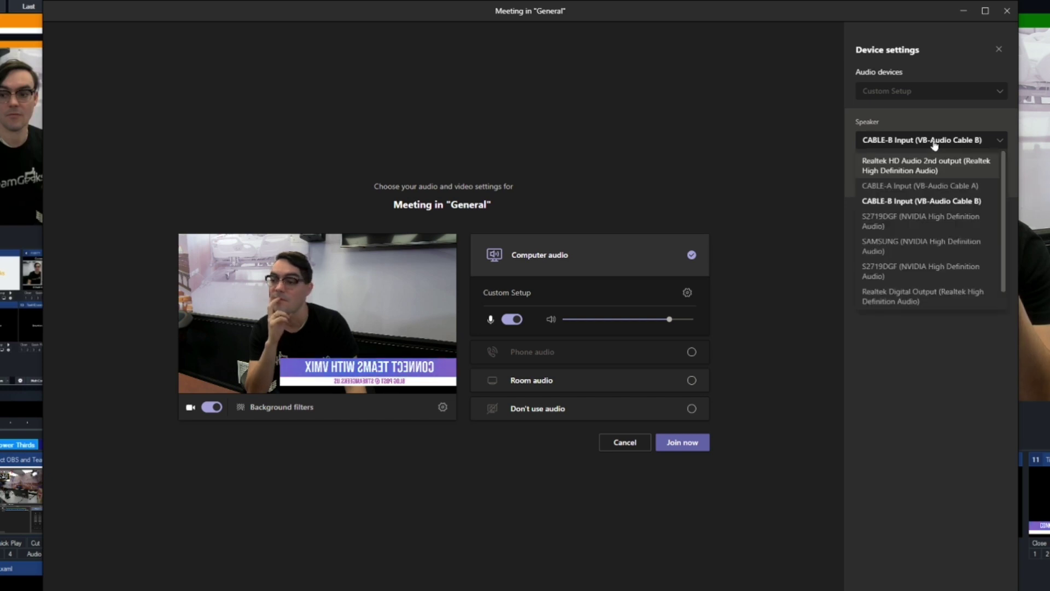
click(934, 143)
click(904, 181)
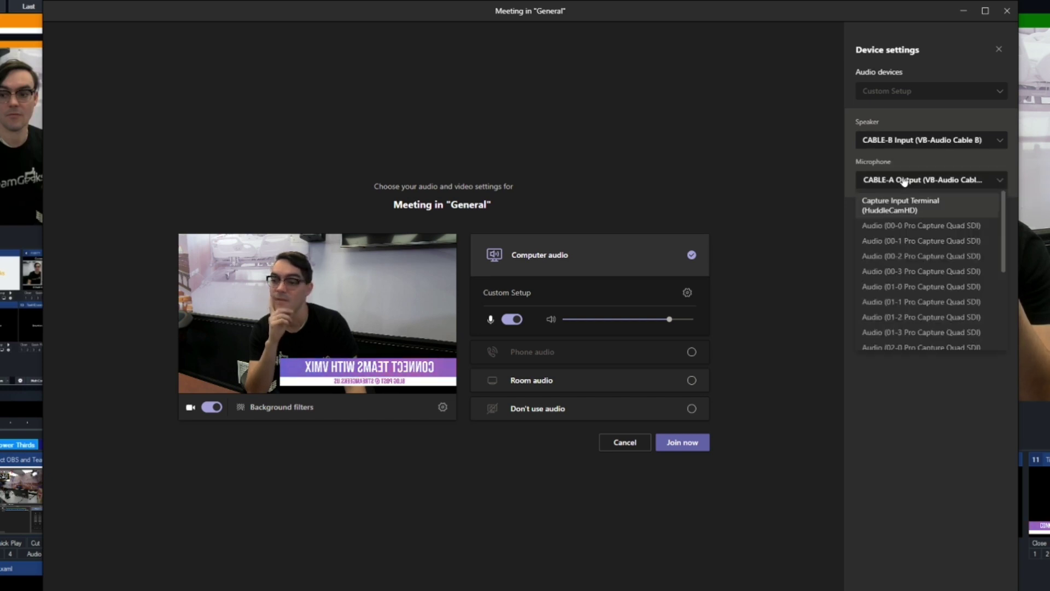
click(903, 181)
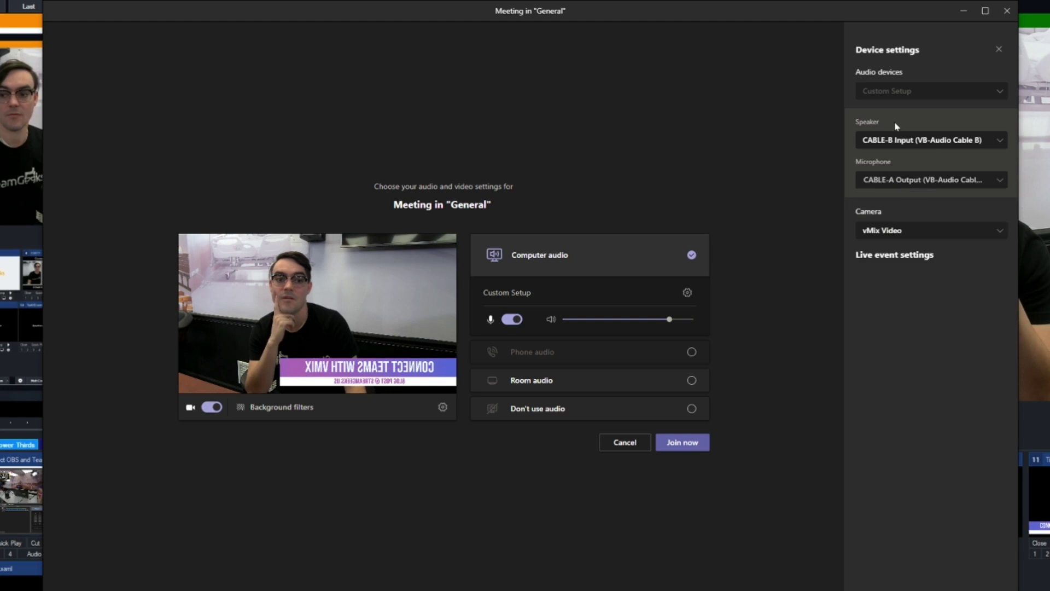
click(905, 181)
click(933, 141)
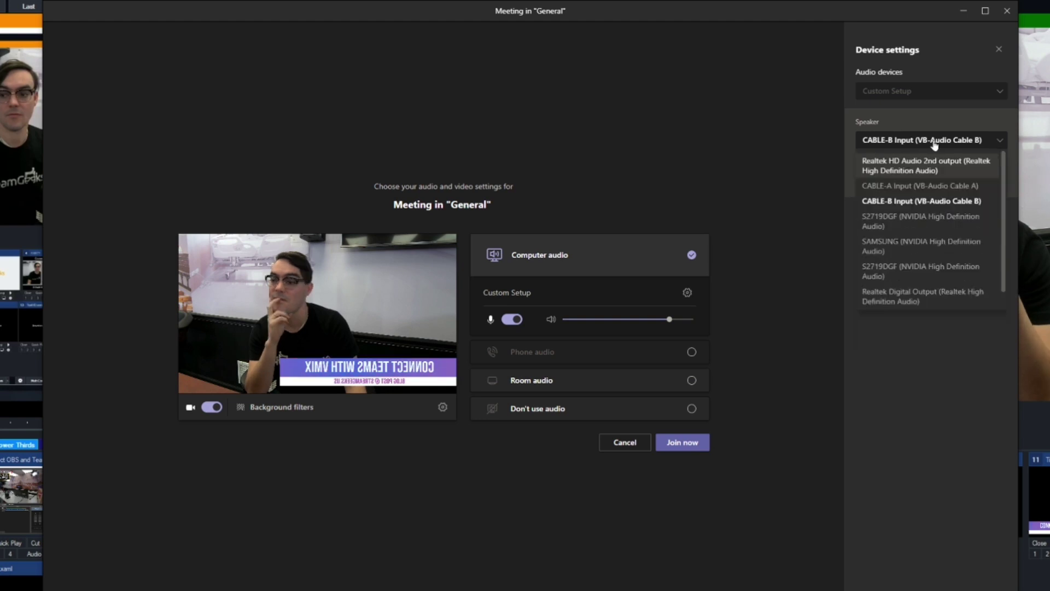
click(934, 144)
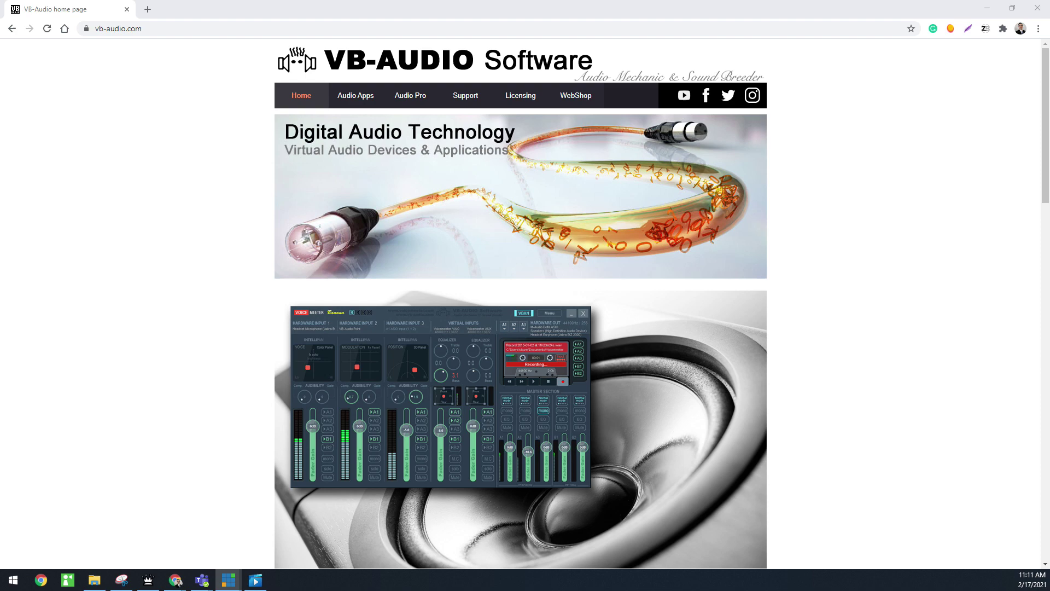
Scroll the vb-audio.com home page down and up, then return to Teams' speaker device list
scroll(471, 258, down, 13)
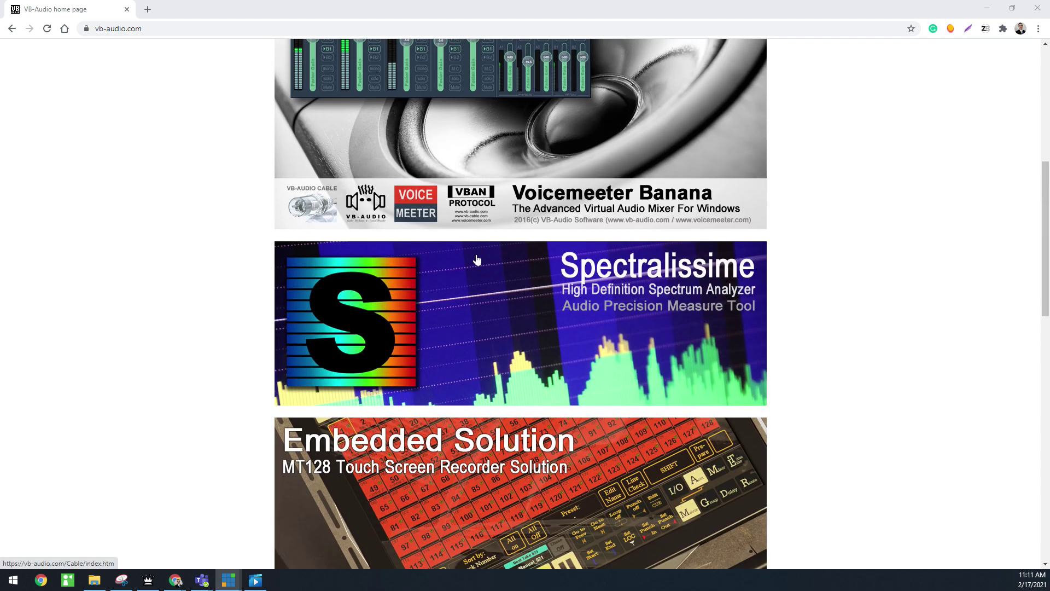
scroll(468, 261, up, 13)
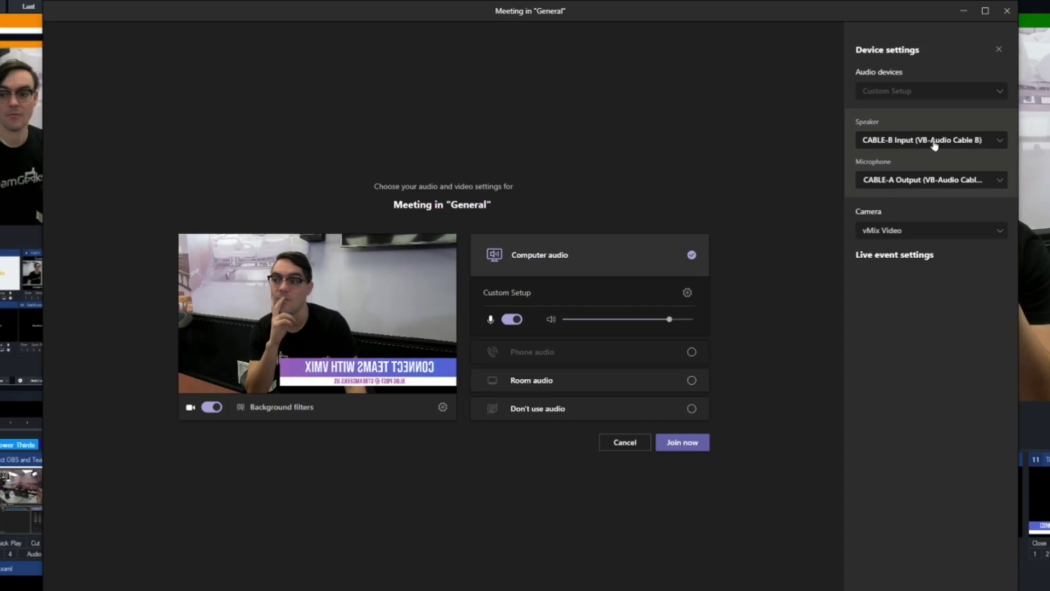
click(934, 140)
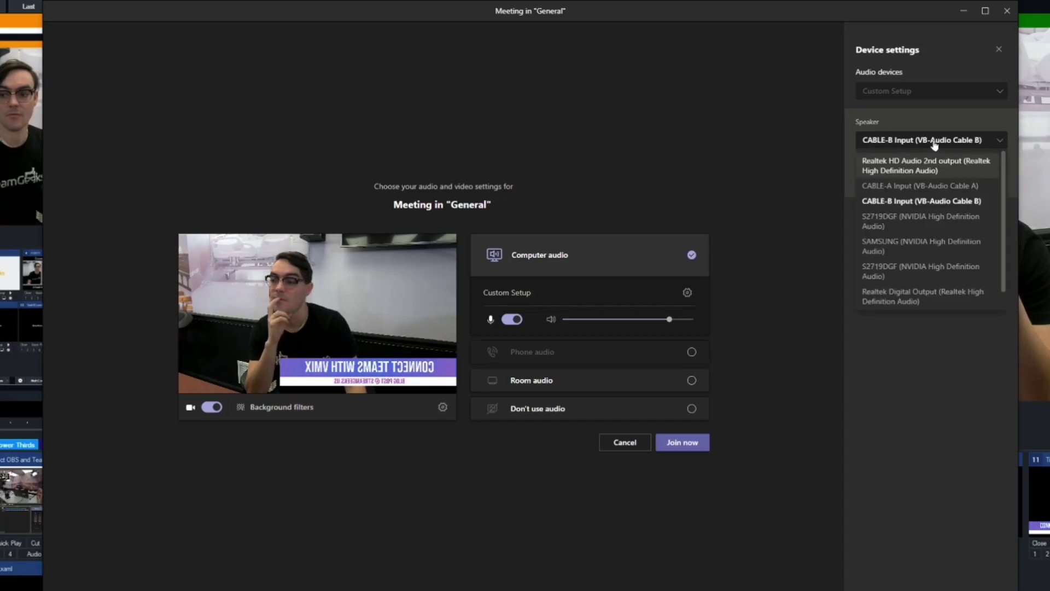
Confirm CABLE-B Input speaker and CABLE-A Output microphone, join the General meeting, and return to vMix
click(935, 141)
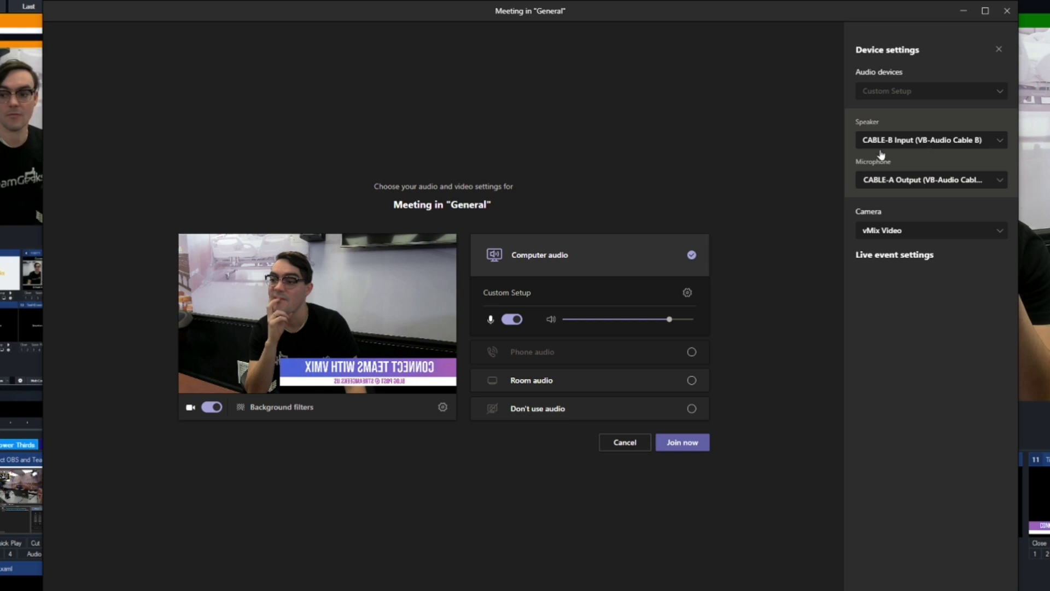
click(904, 183)
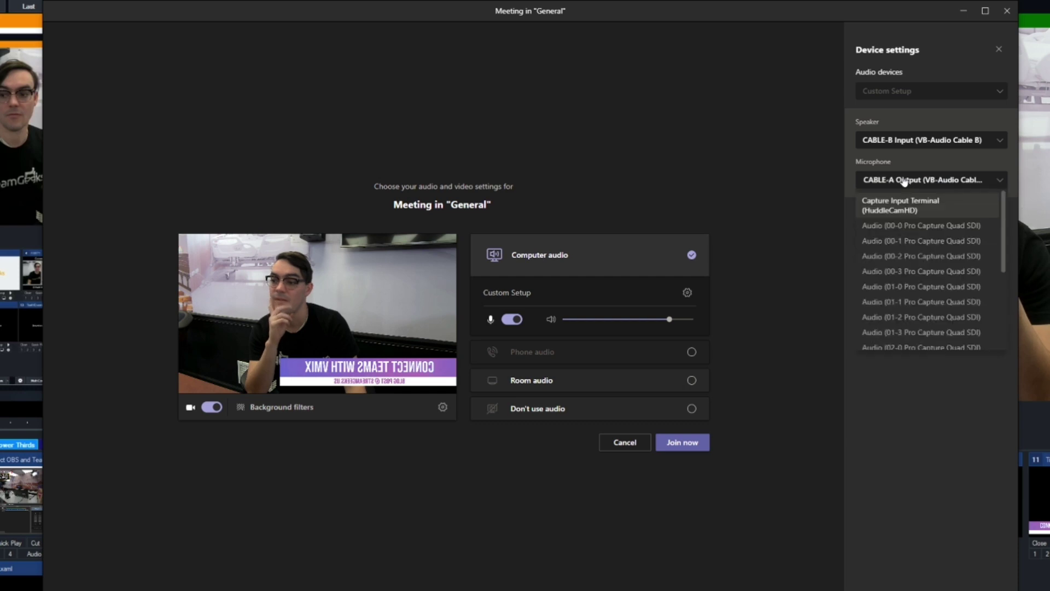
click(904, 188)
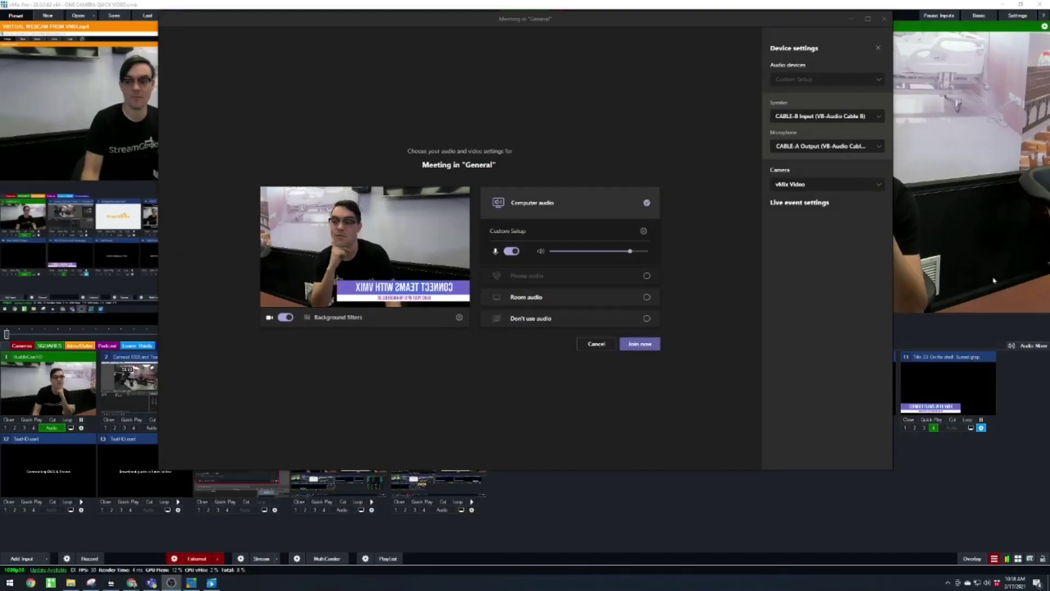
click(638, 345)
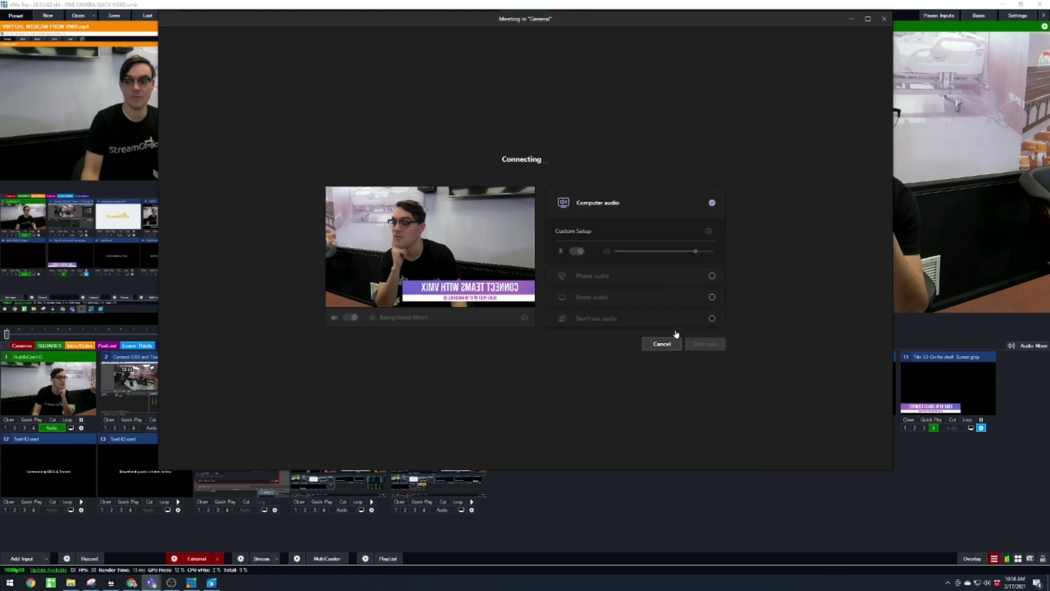
click(537, 513)
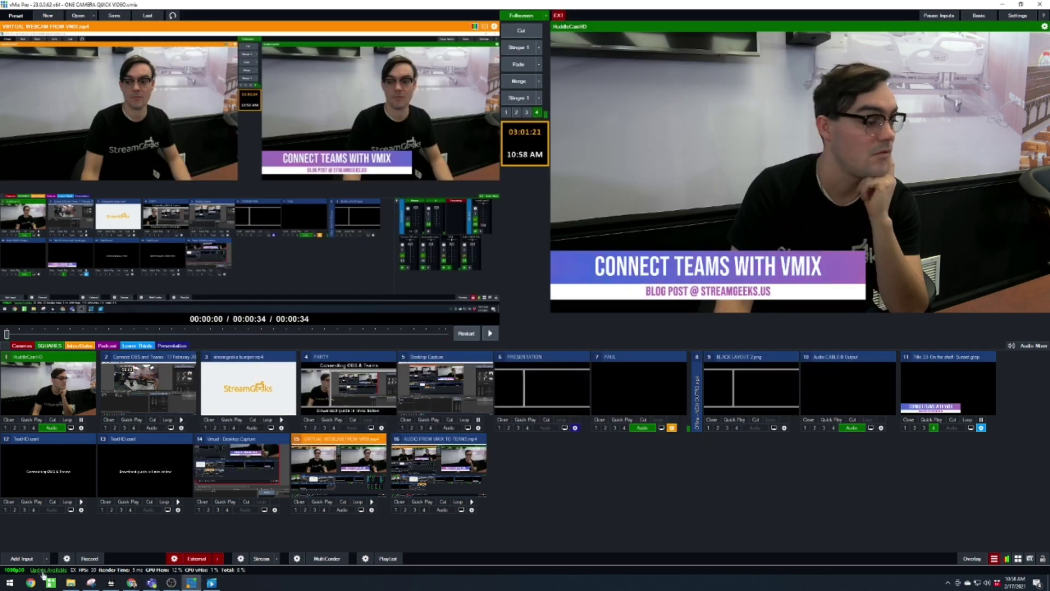
Add an Audio Input using the CABLE-B Output (VB-Audio Cable B) device
click(22, 559)
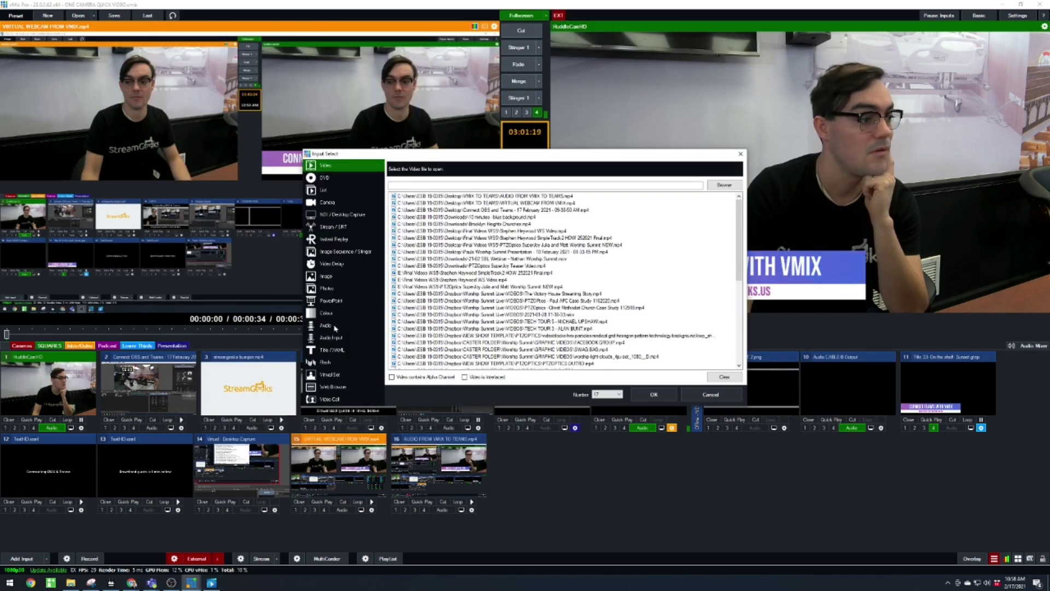
click(329, 325)
click(336, 338)
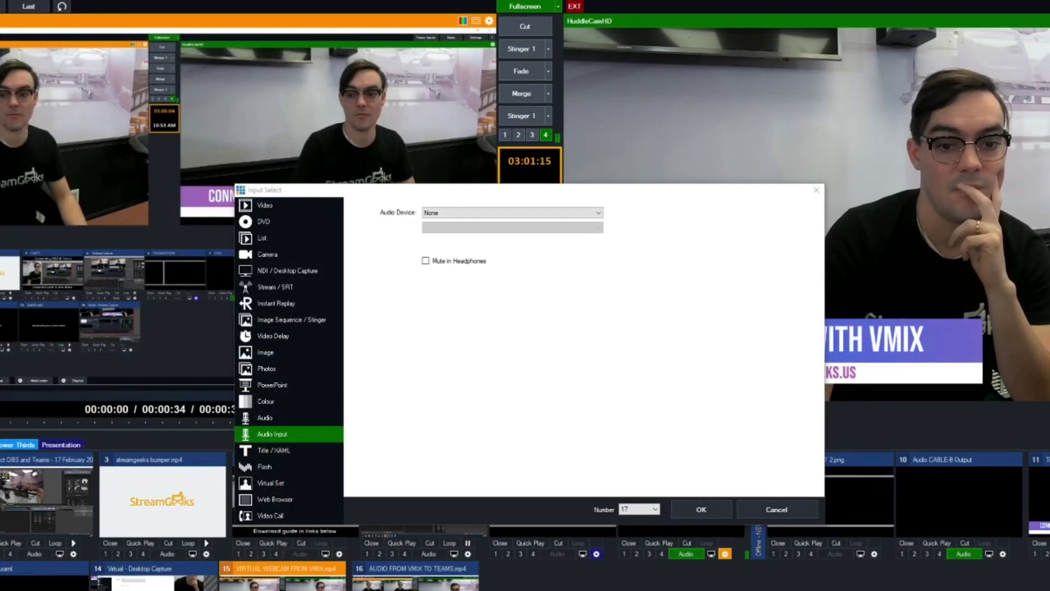
click(547, 214)
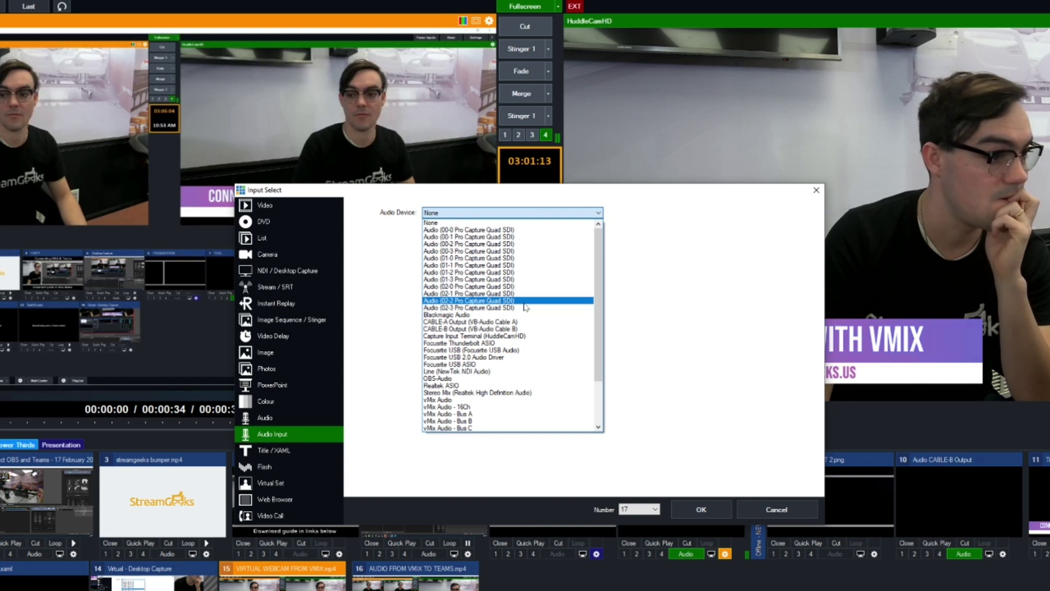
click(518, 329)
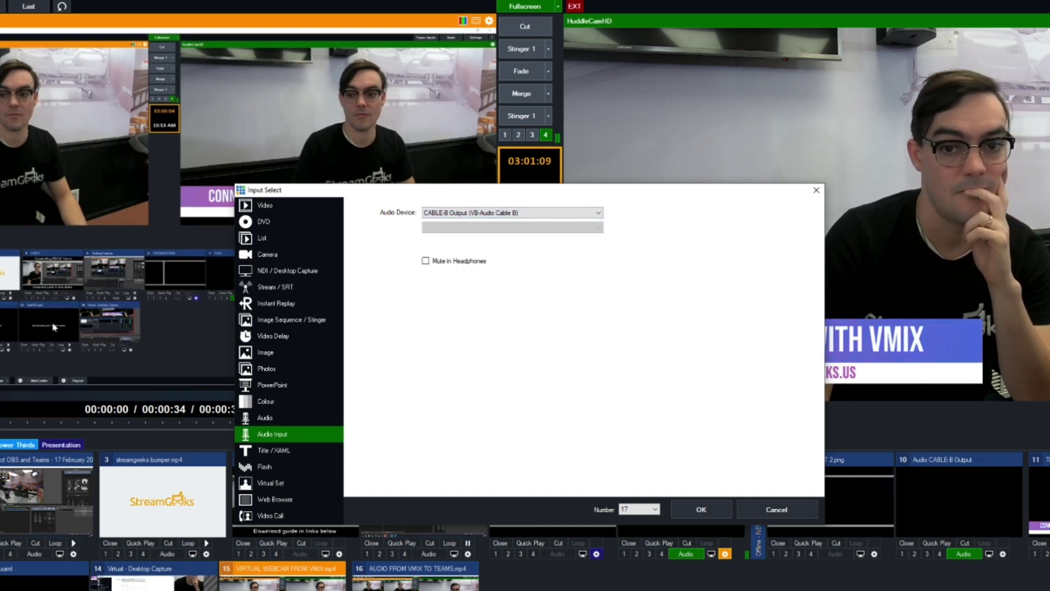
click(702, 511)
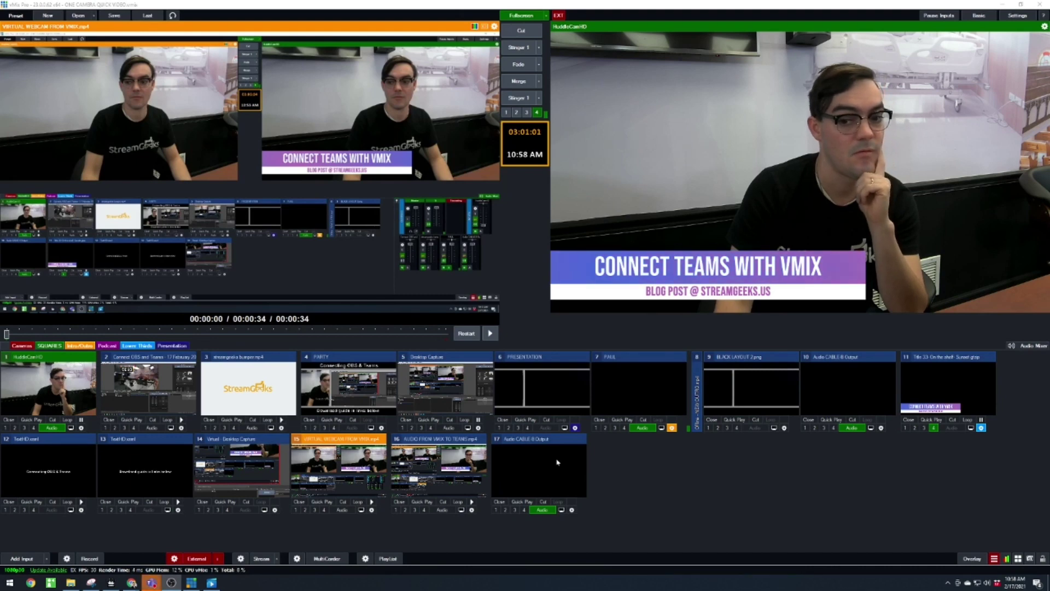
Briefly open and close the Audio Mixer, then check the Teams meeting window
click(1028, 345)
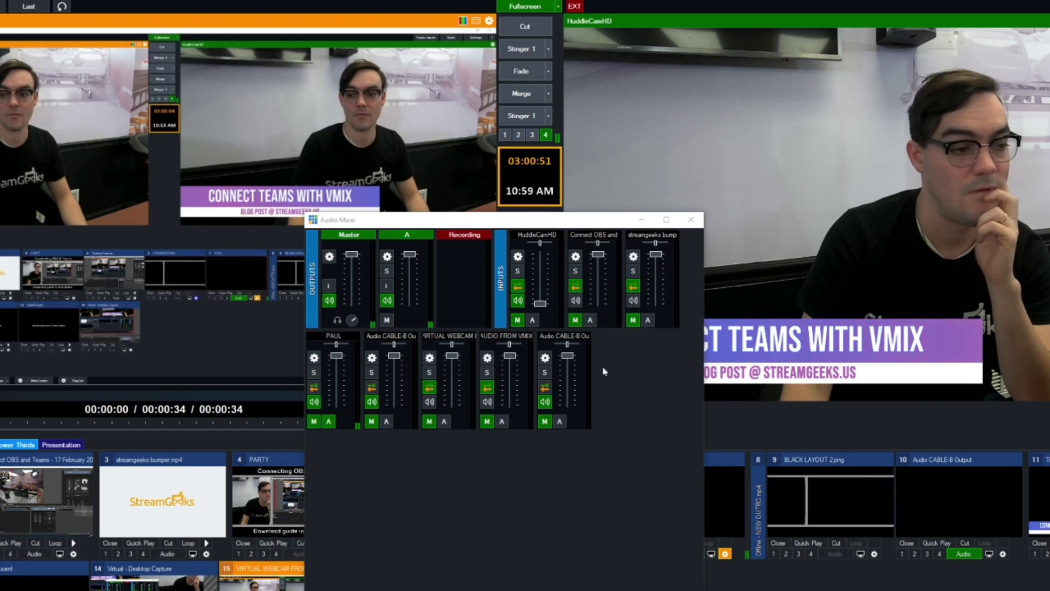
click(691, 220)
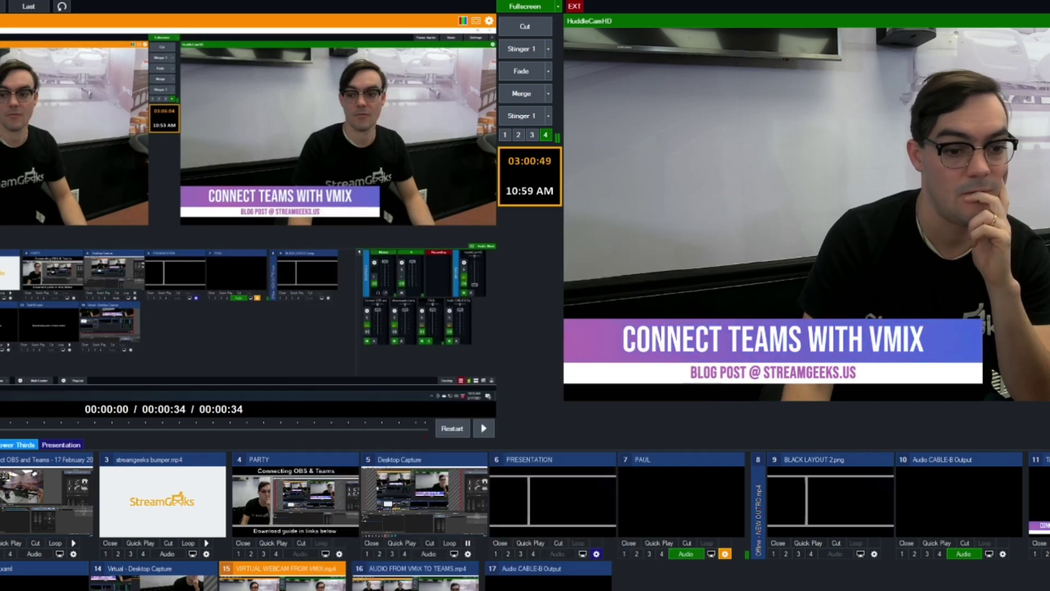
key(alt+Tab)
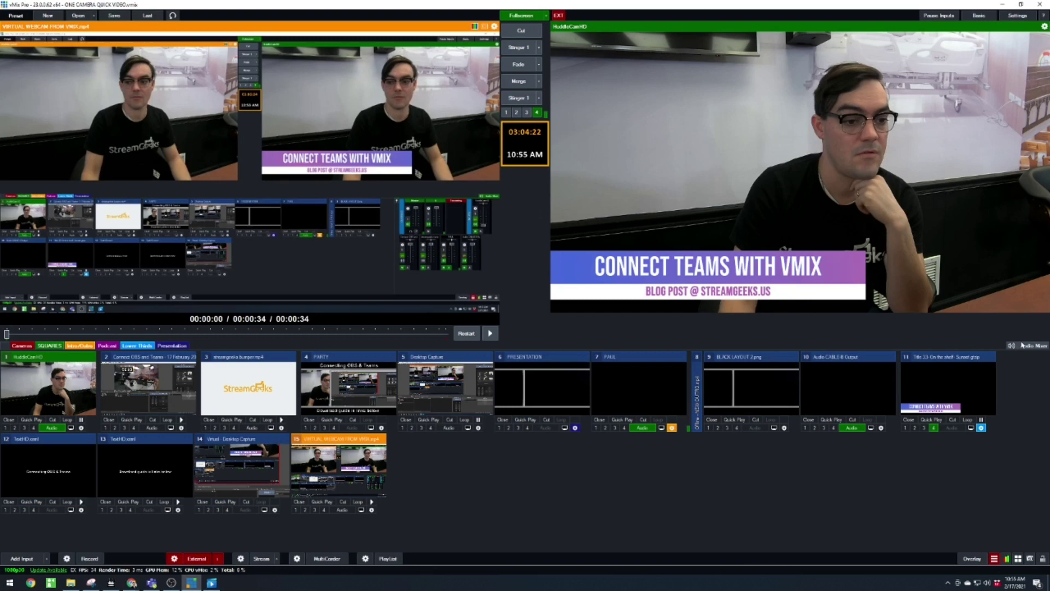
Dip the A fader and restore it to full, toggle PAUL's A, and remove HuddleCamHD from A
click(1016, 347)
drag(897, 242, 509, 181)
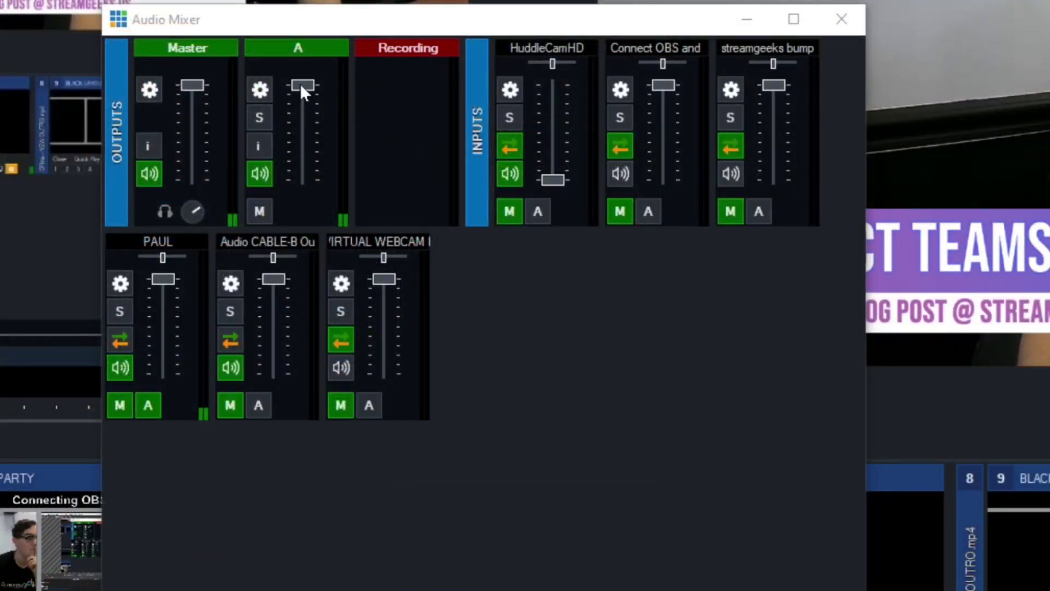
drag(301, 86, 311, 133)
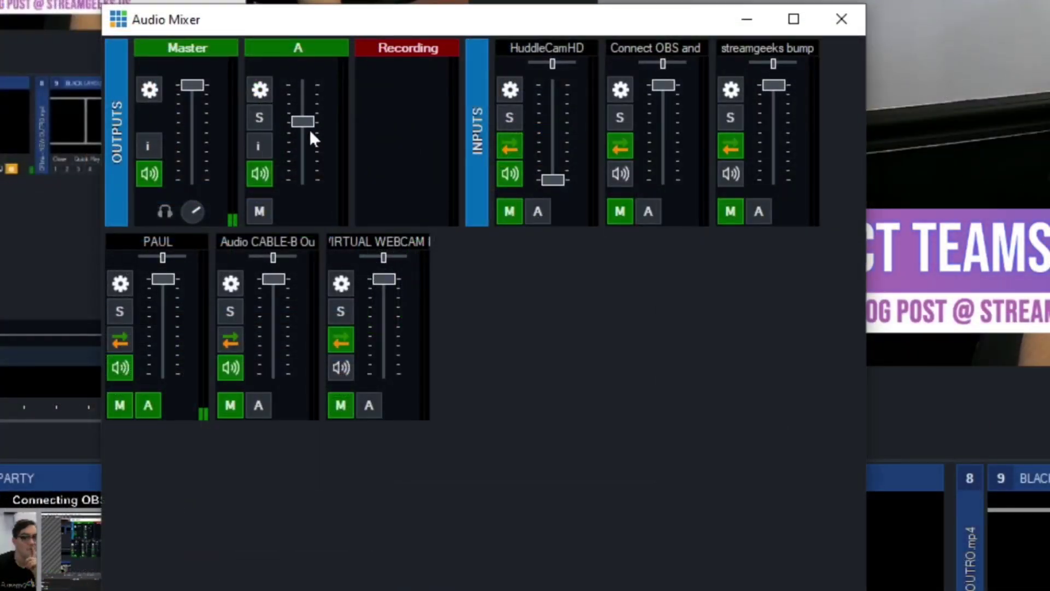
drag(299, 194, 301, 83)
click(148, 402)
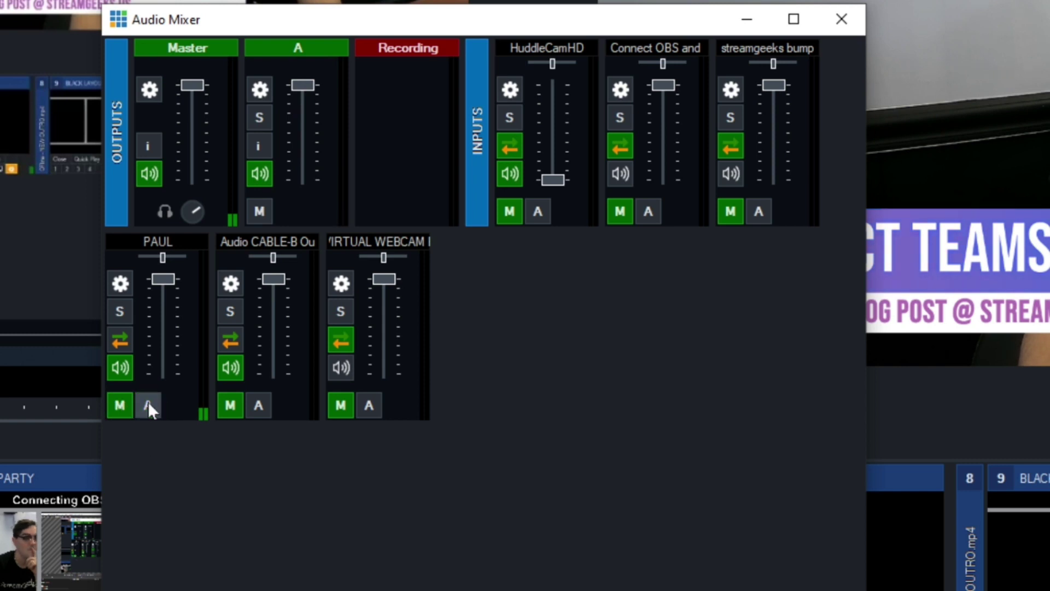
click(147, 401)
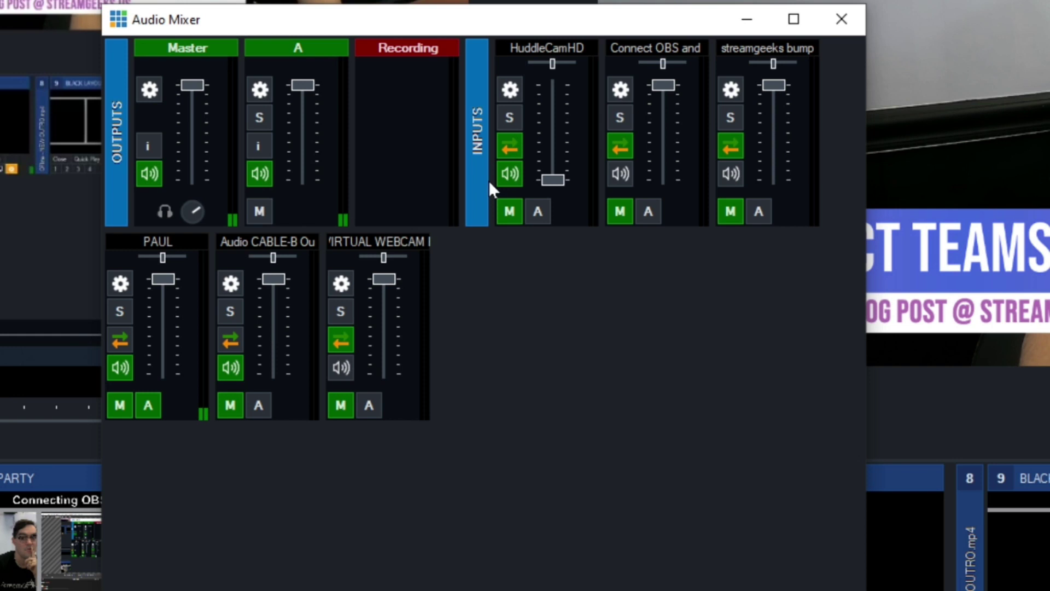
click(538, 212)
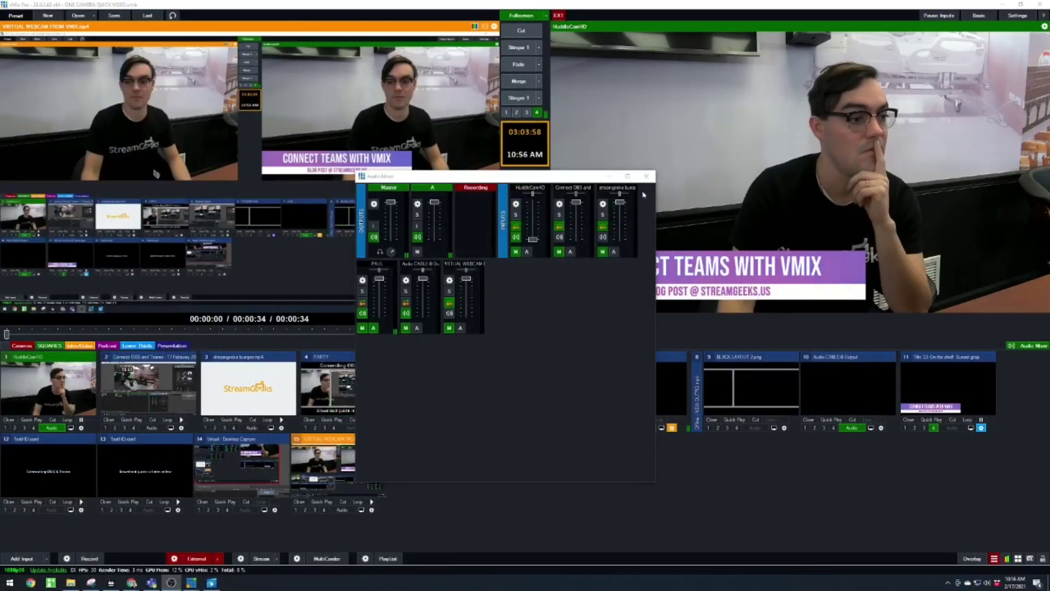
Verify in Settings > Audio Outputs that bus A uses CABLE-A Input (VB-Audio Cable A)
click(841, 20)
click(1015, 16)
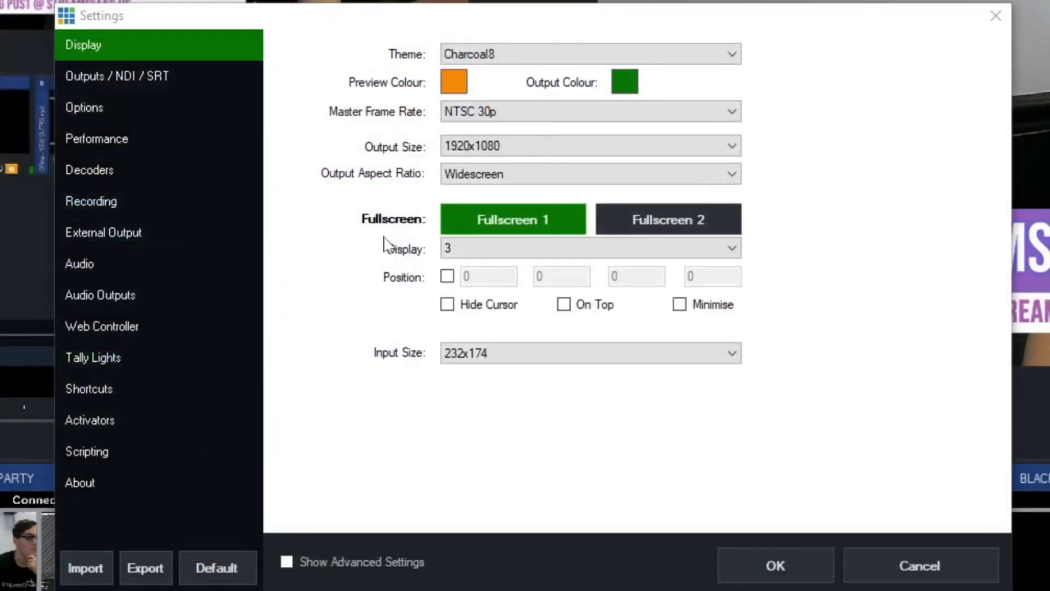
click(129, 298)
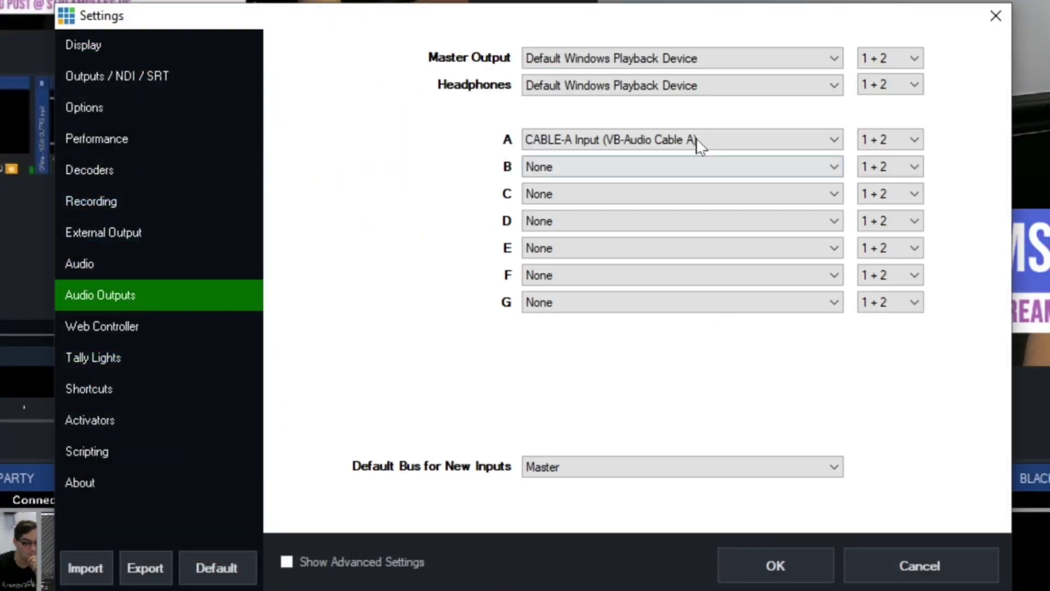
click(737, 146)
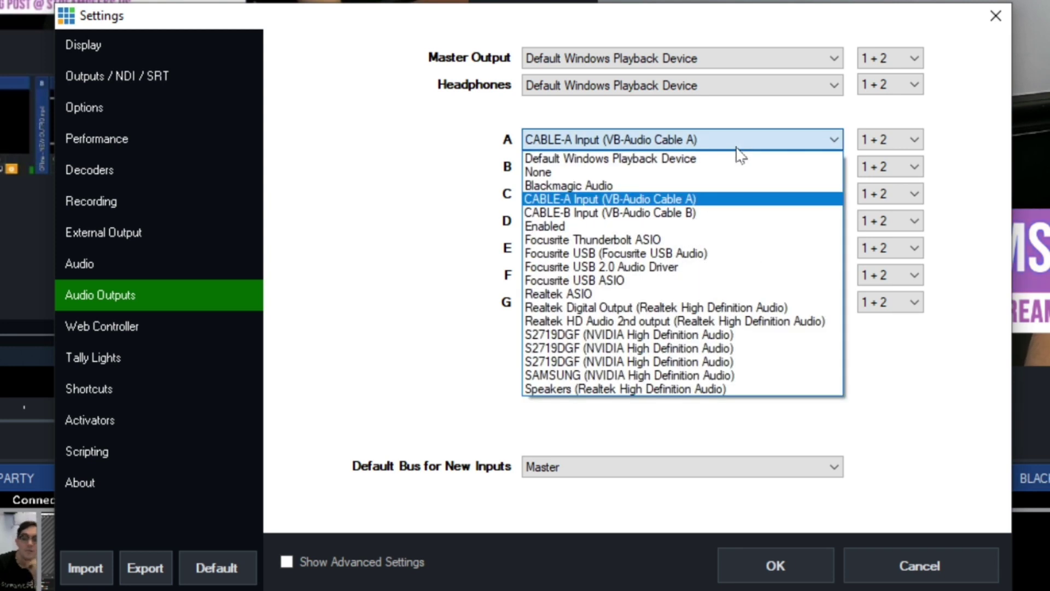
click(737, 147)
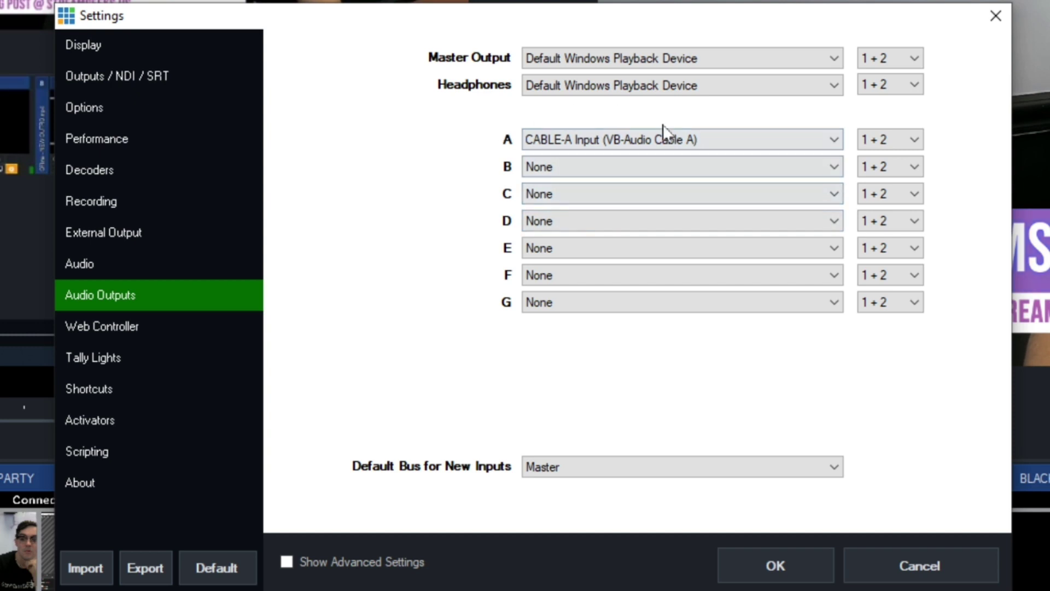
click(772, 563)
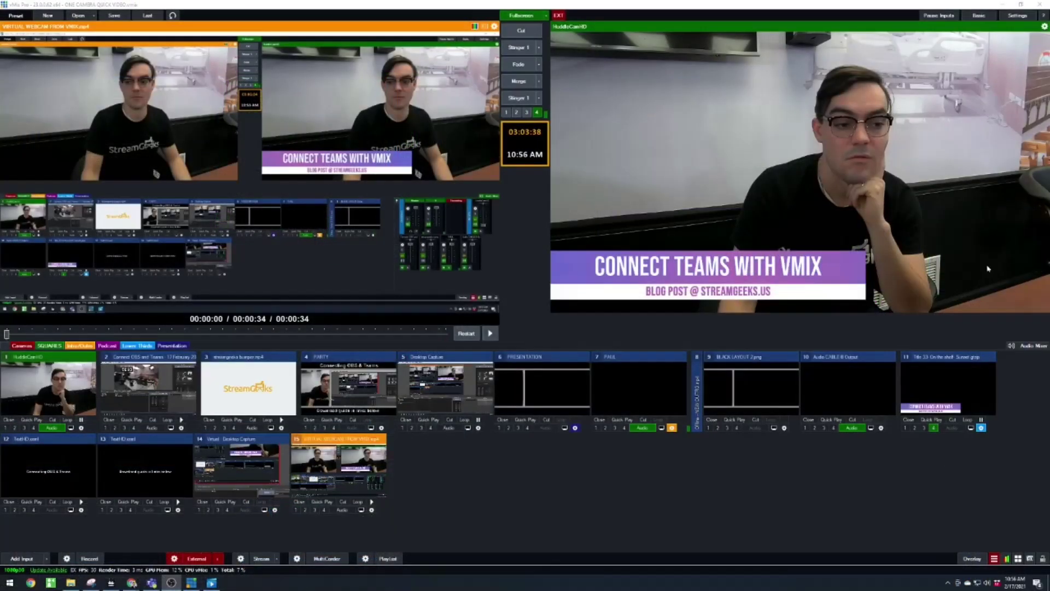
Route the Connect OBS input to bus A and raise the A bus volume to full
click(1013, 346)
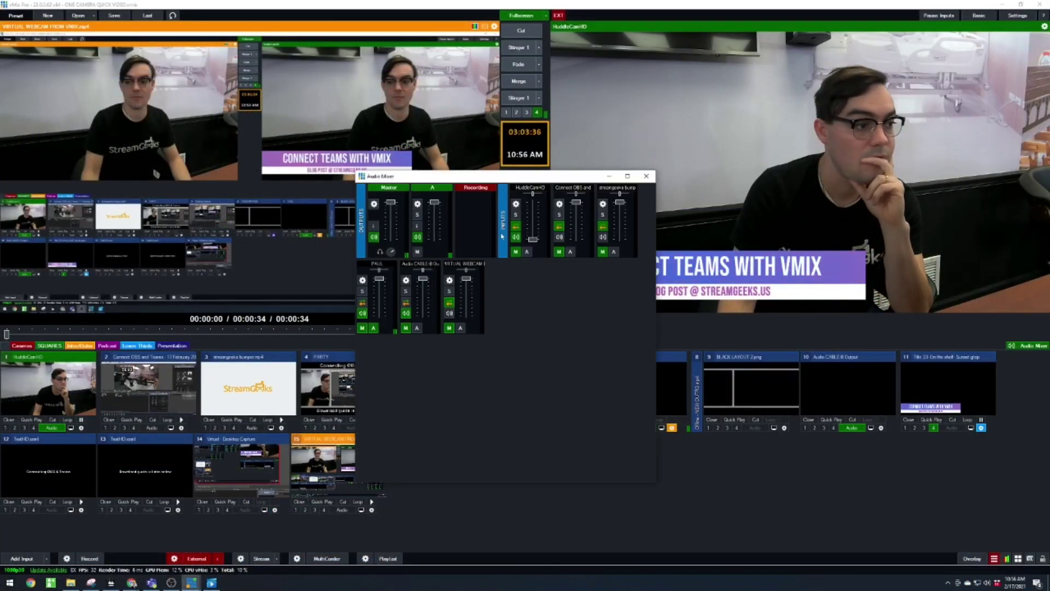
click(569, 252)
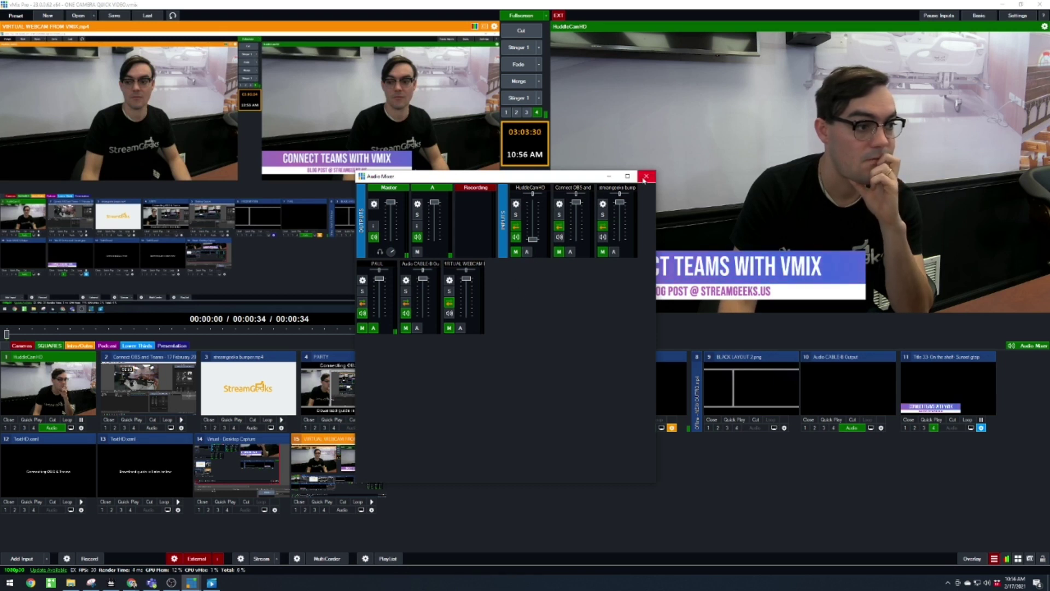
click(645, 176)
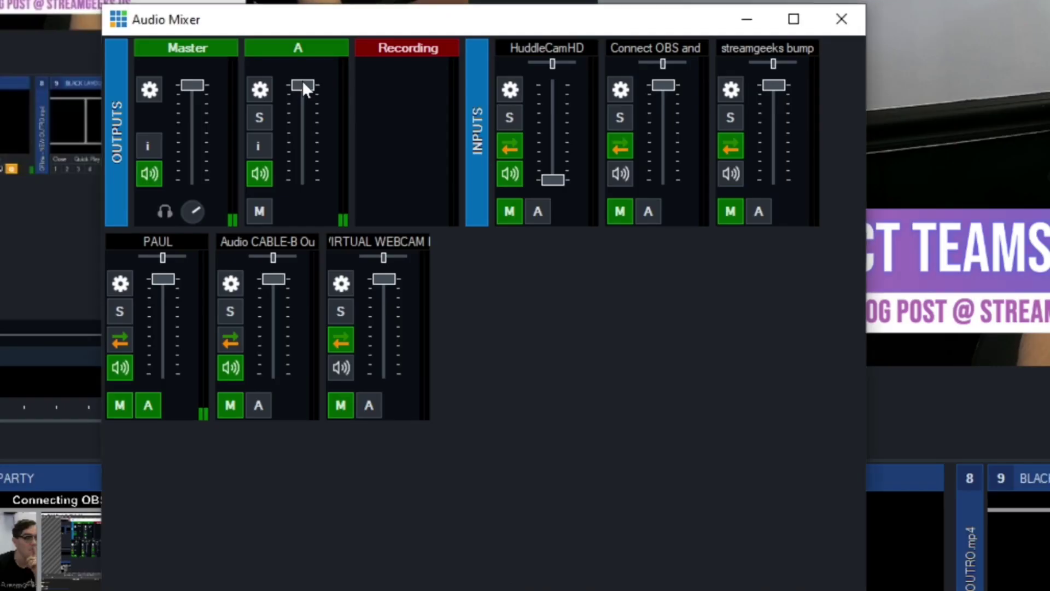
mouse_move(437, 203)
mouse_down()
mouse_move(438, 251)
mouse_move(434, 210)
mouse_move(435, 225)
mouse_up()
drag(299, 137, 302, 70)
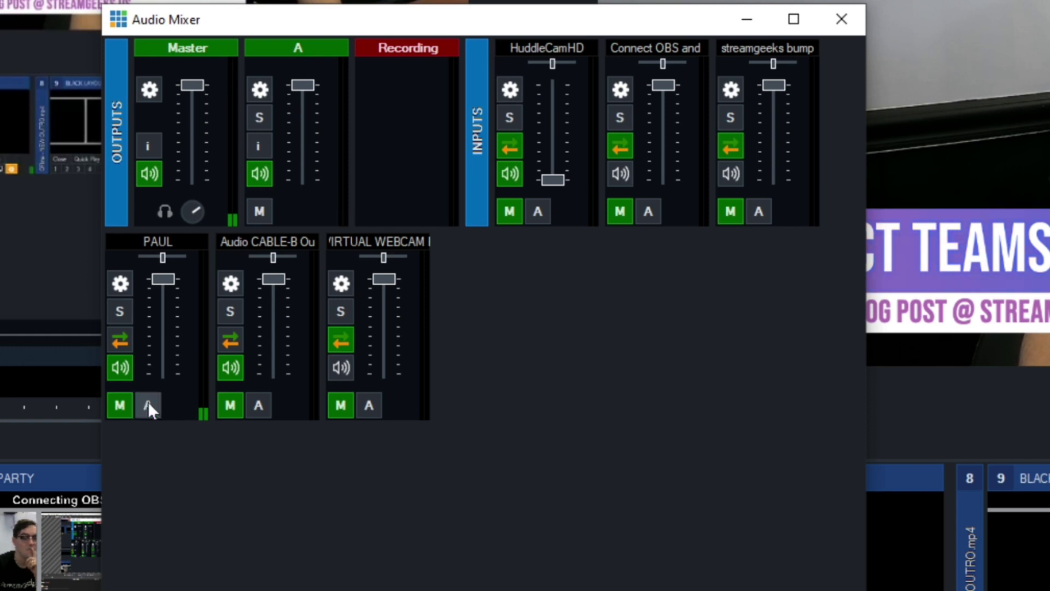
Keep Audio CABLE-B, VIRTUAL WEBCAM and HuddleCamHD off the A bus
click(256, 409)
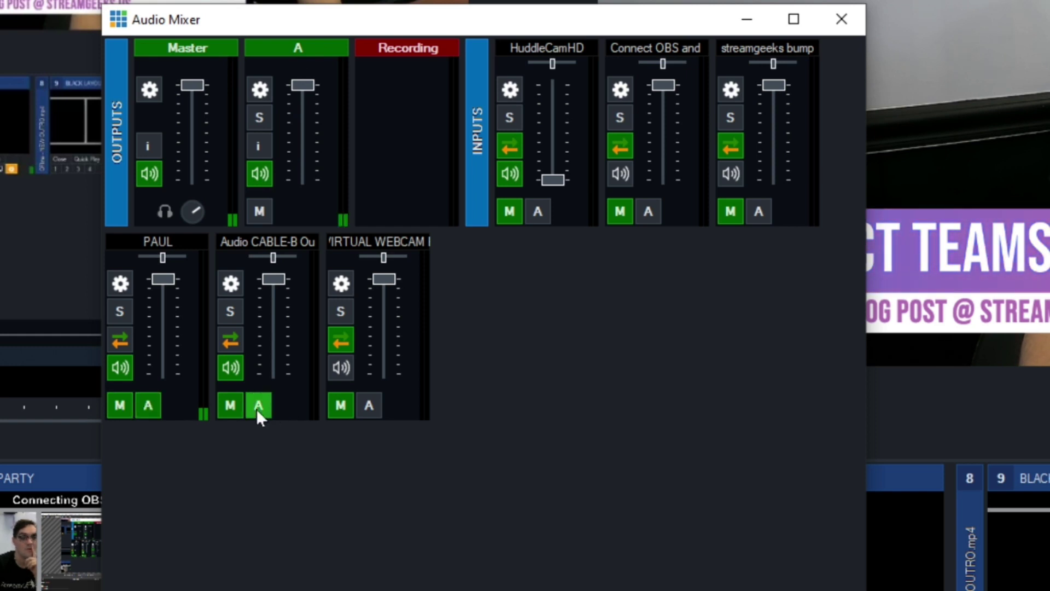
click(256, 409)
click(370, 405)
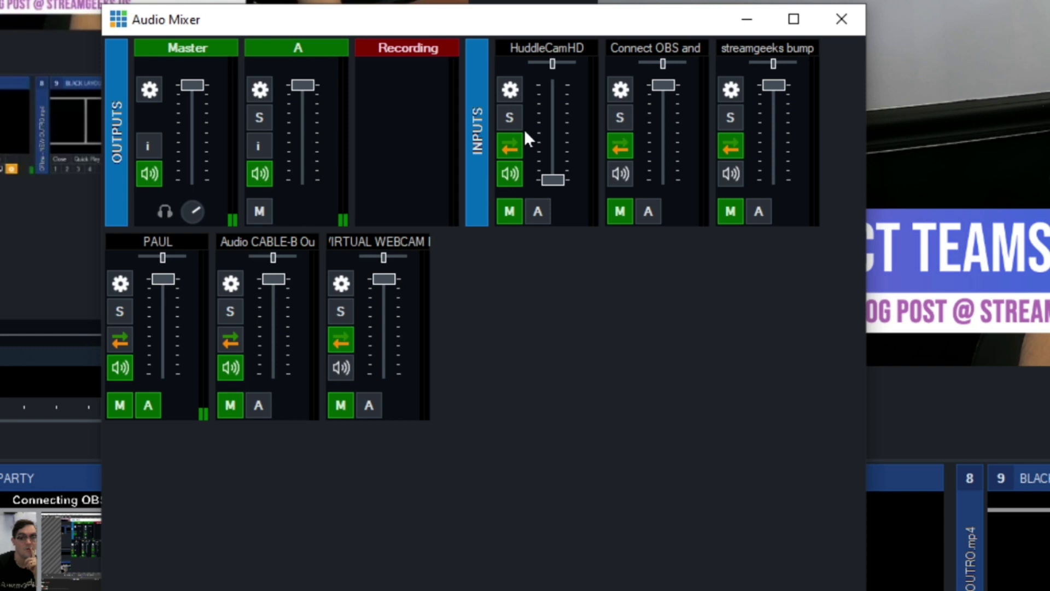
click(539, 212)
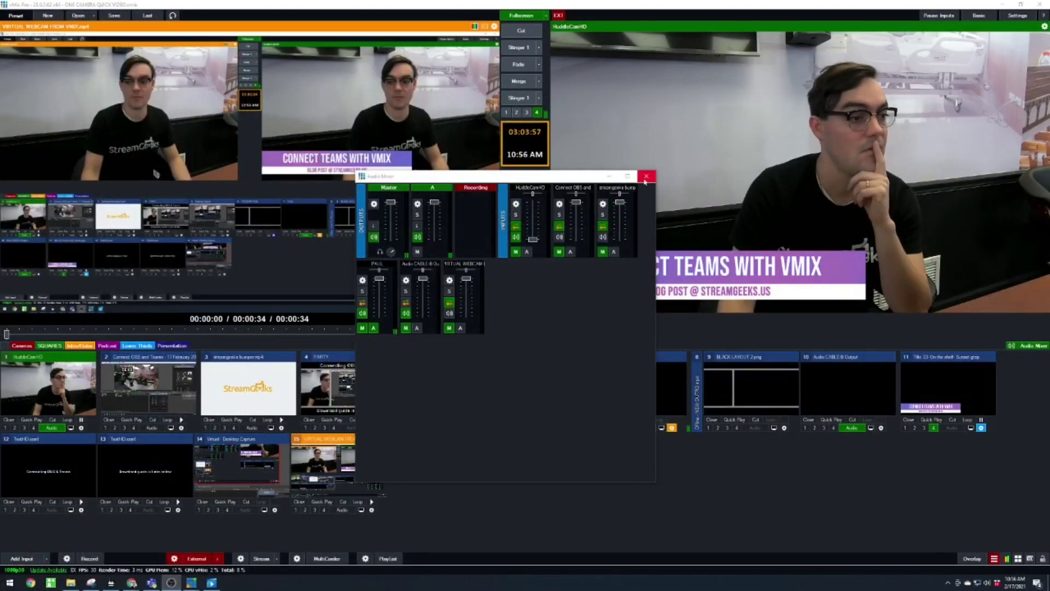
Close the Audio Mixer and show the Audio Outputs settings with bus A on CABLE-A Input
click(646, 176)
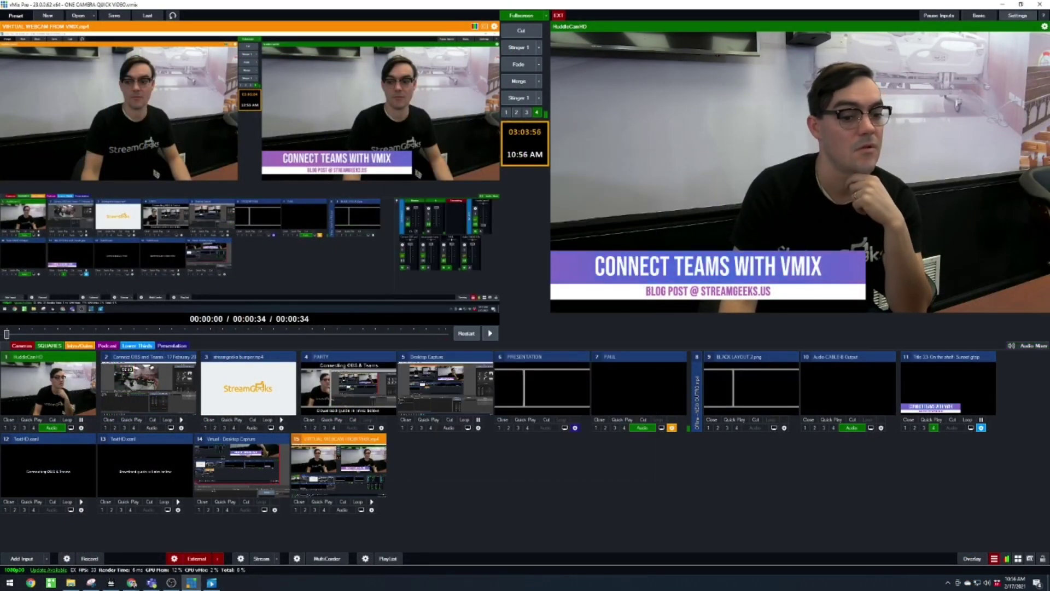
click(1017, 15)
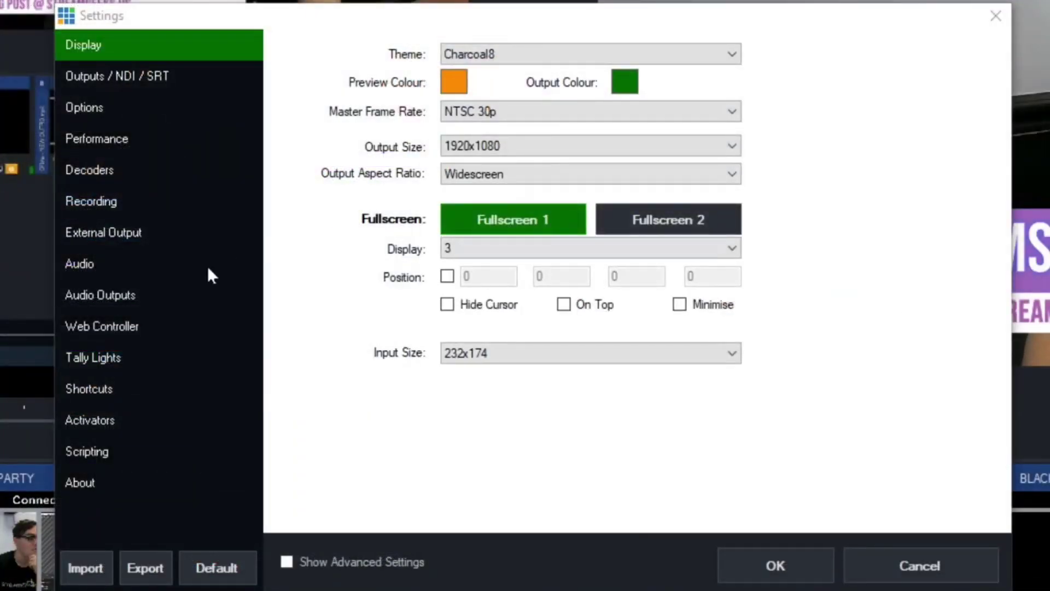
click(151, 295)
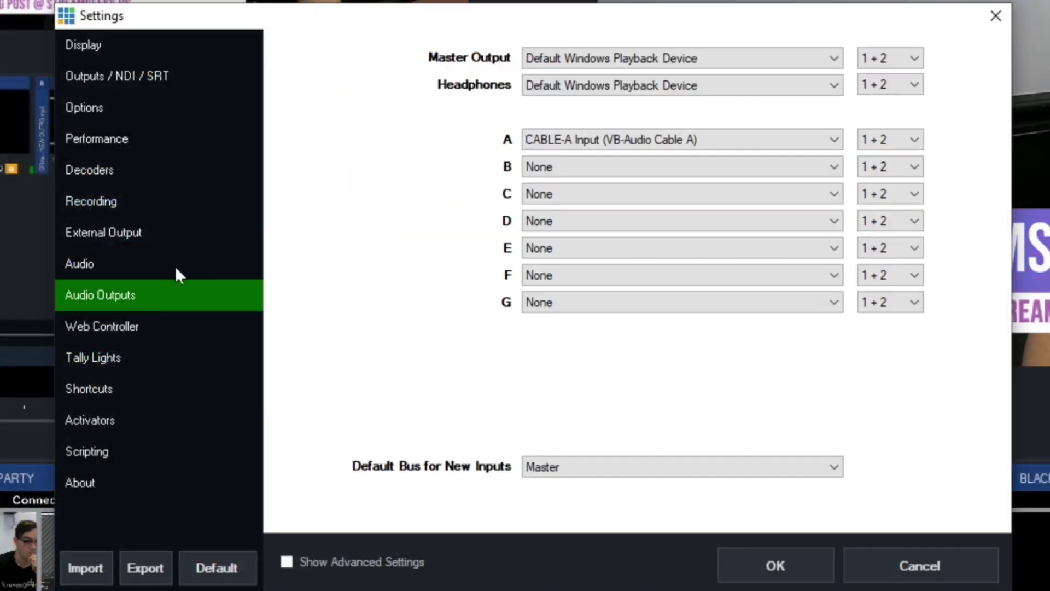